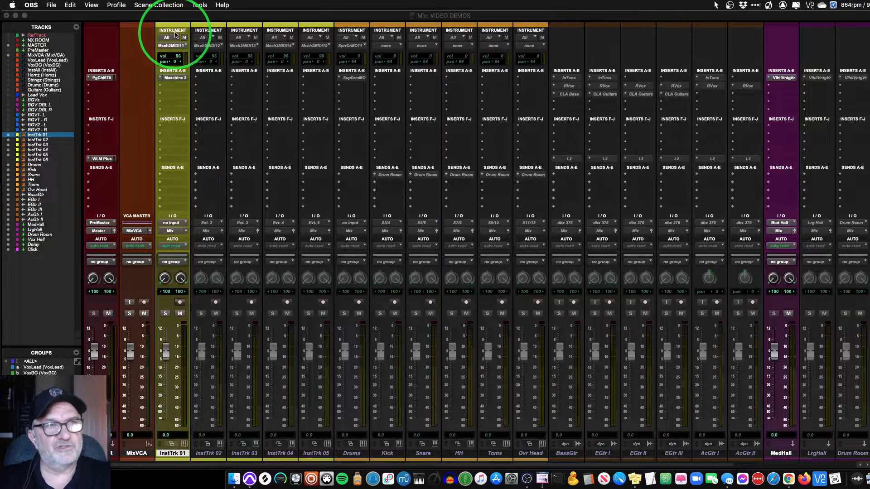
- Open the Maschine 2 instrument on InstTrk 01 and clear the library's Aquarius Earth filter to browse all projects
click(176, 80)
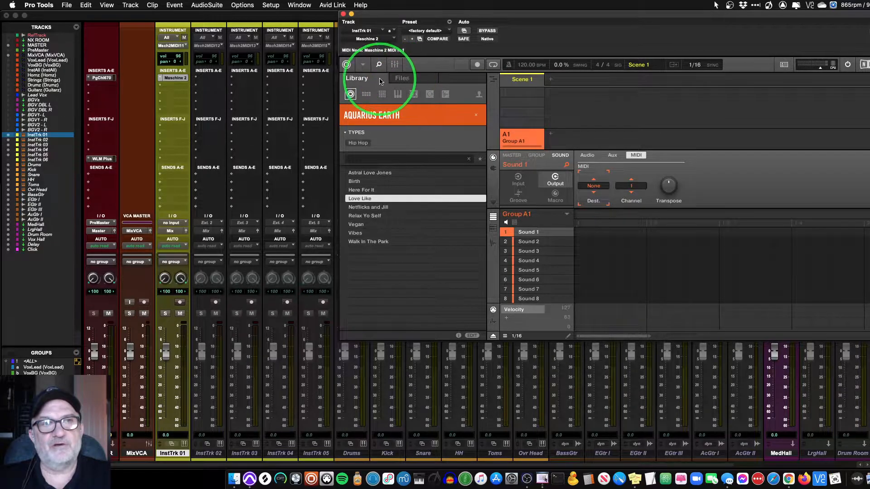
click(476, 117)
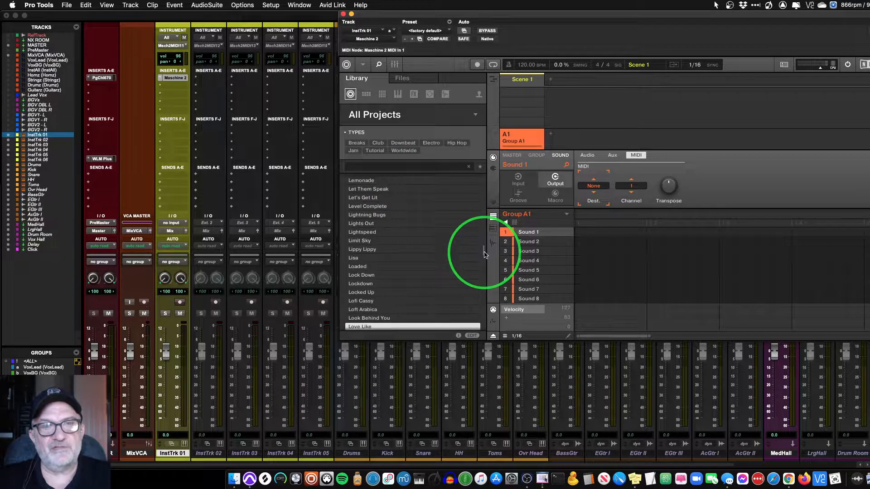
drag(484, 253, 486, 185)
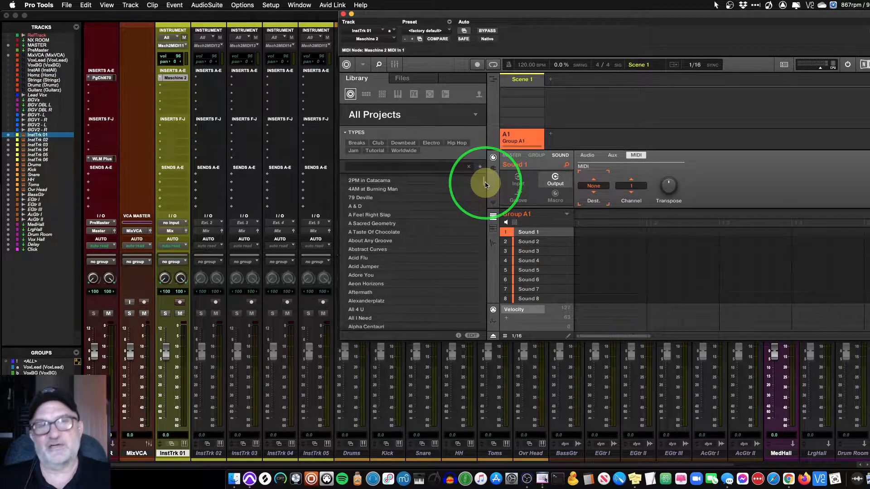
mouse_move(484, 185)
mouse_down()
mouse_move(484, 222)
mouse_move(485, 179)
mouse_up()
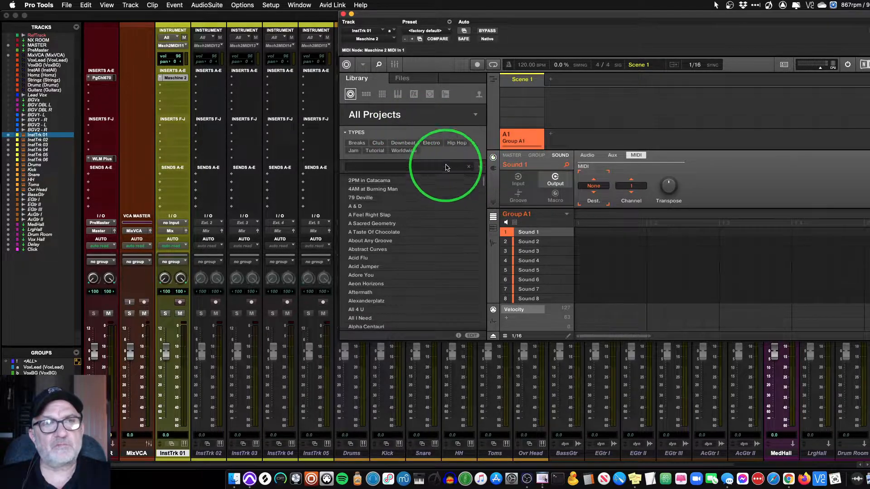
- Filter the project library by Aquarius Earth and load the Love Like project
click(409, 121)
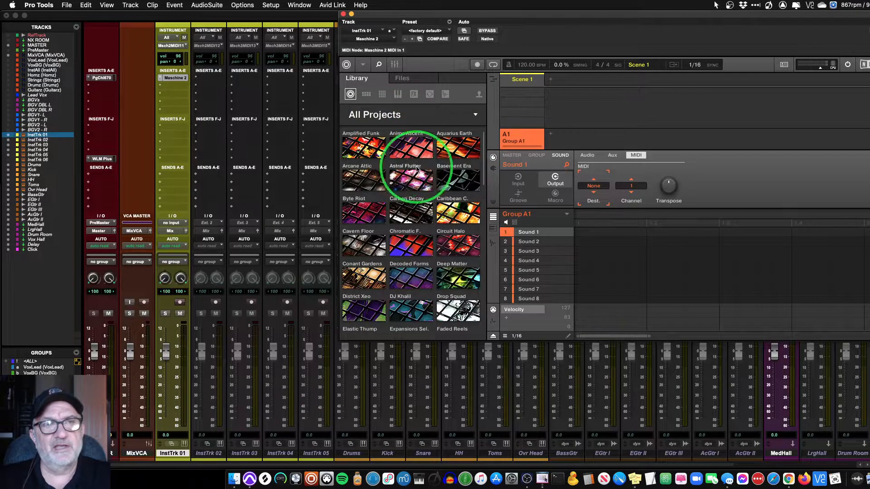
click(458, 149)
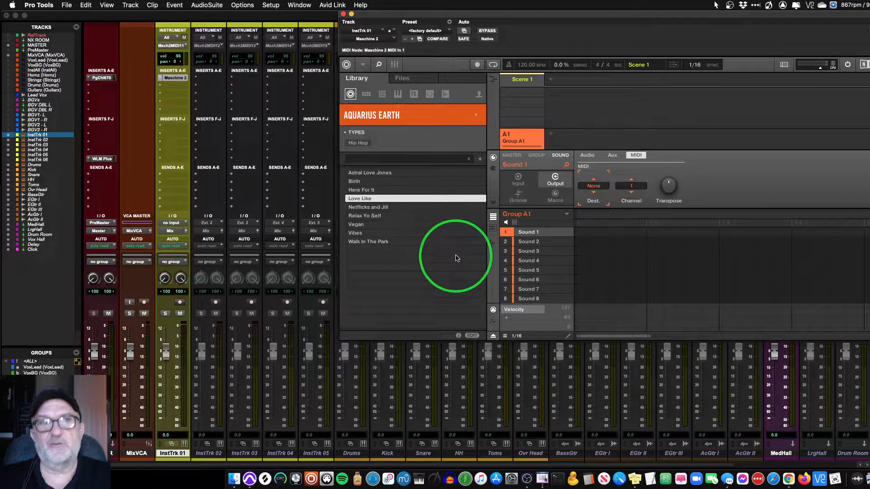
click(373, 201)
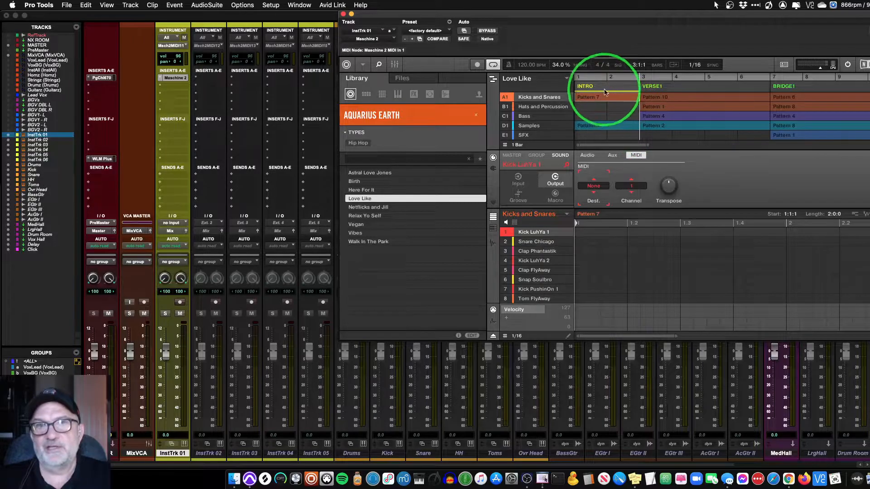
- Examine the INTRO, VERSE1 and BRIDGE1 sections and select the Kicks and Snares pattern in VERSE1
click(680, 87)
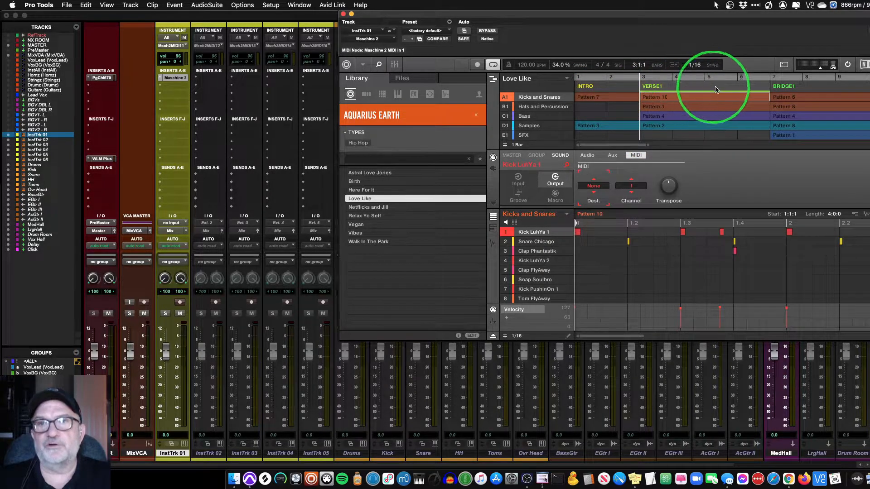
click(601, 89)
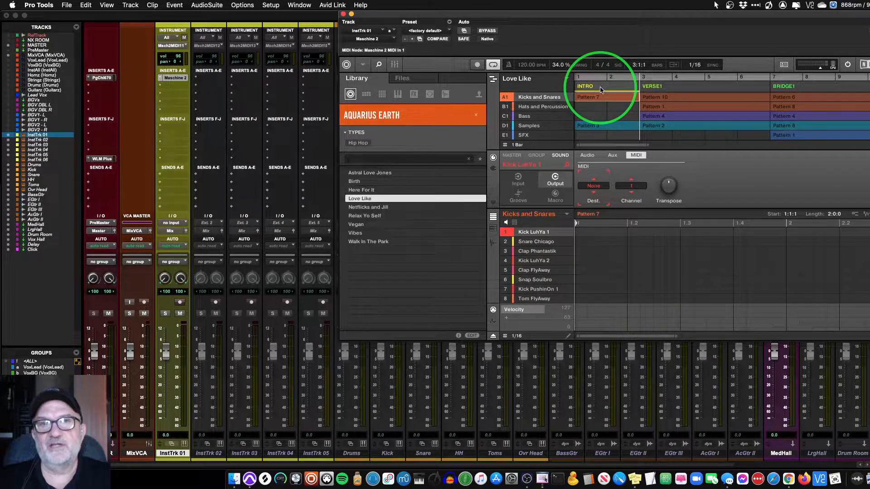
click(657, 87)
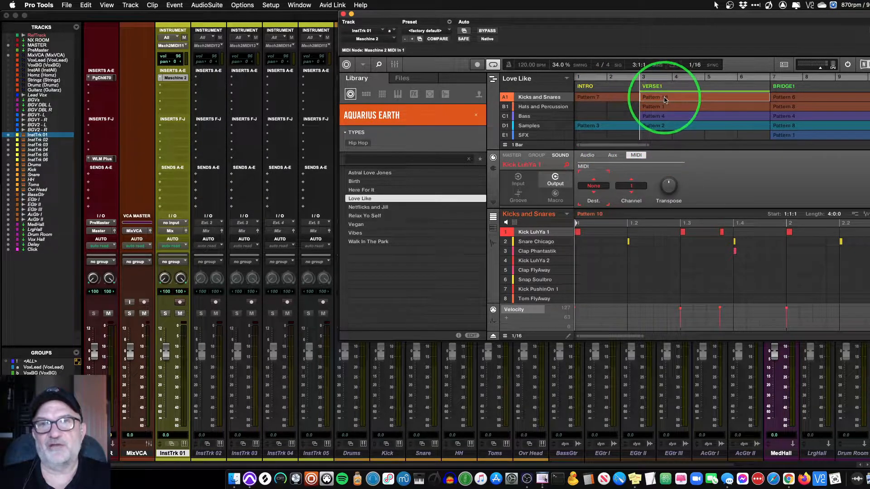
click(781, 86)
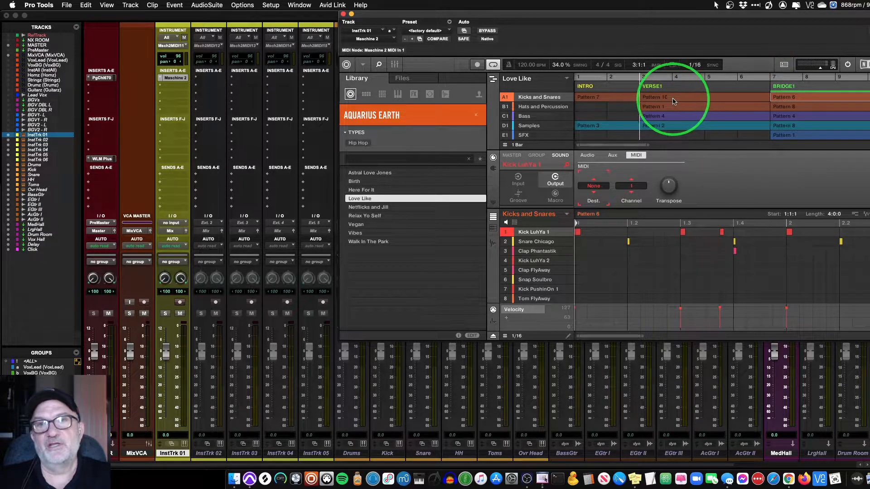
click(658, 101)
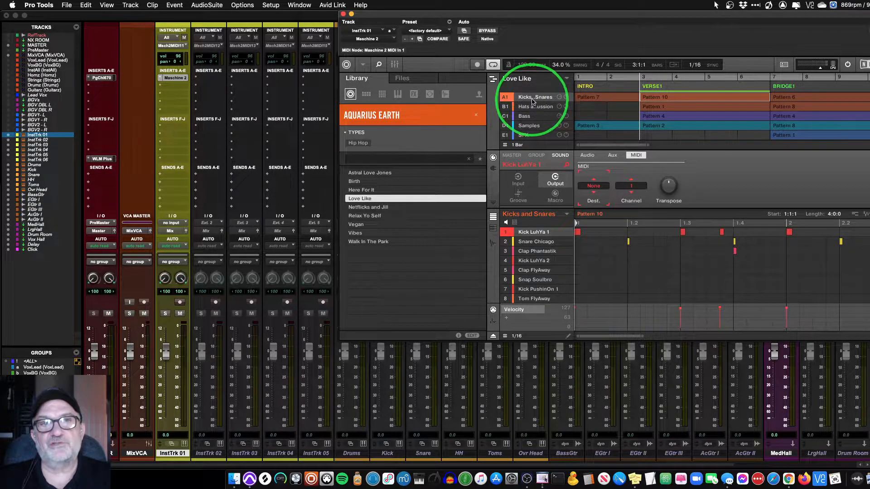
- Audition the first four sounds of the Kicks and Snares group and reselect Kick LuhYa 1
click(532, 234)
click(532, 242)
click(533, 251)
click(533, 262)
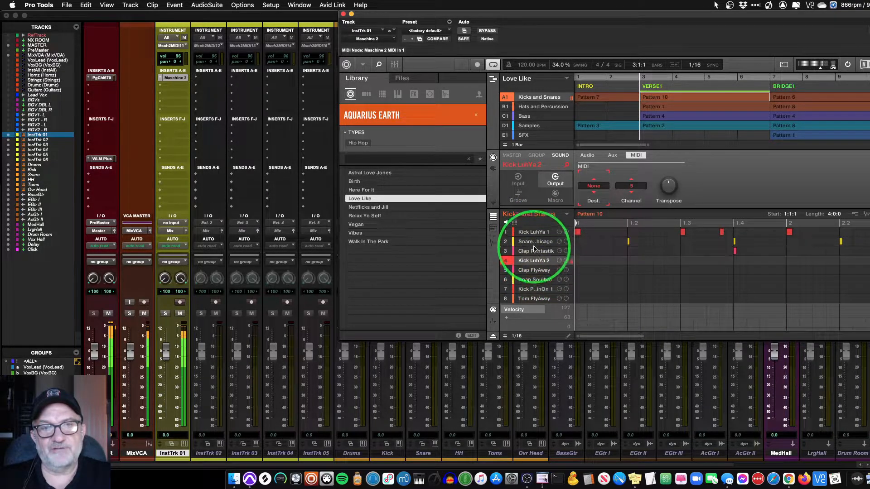
click(532, 232)
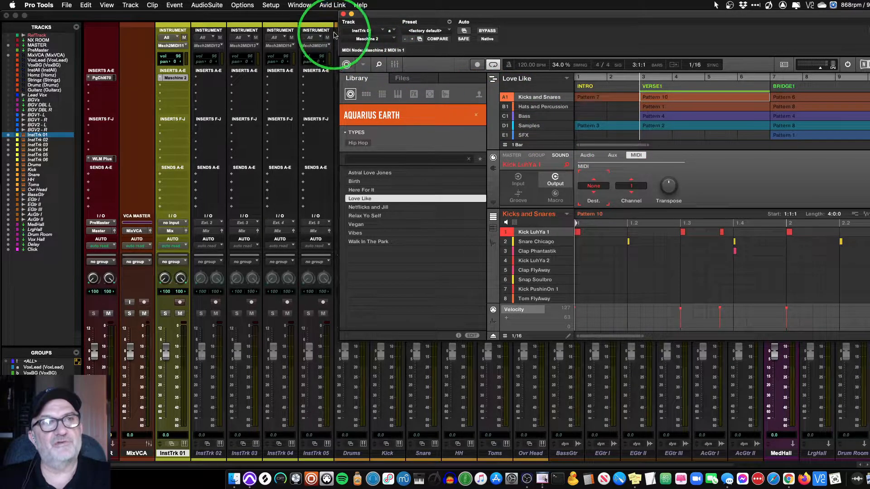
- Play the Love Like arrangement from the session transport and stop playback
click(325, 15)
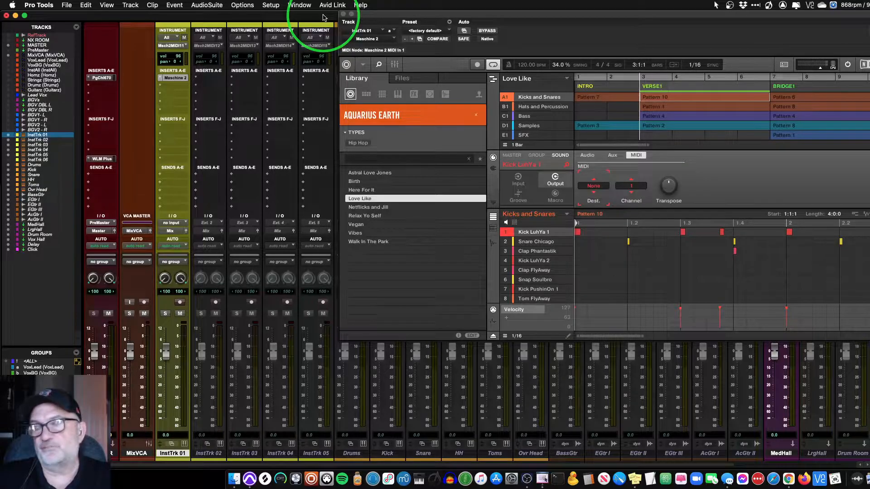
key(space)
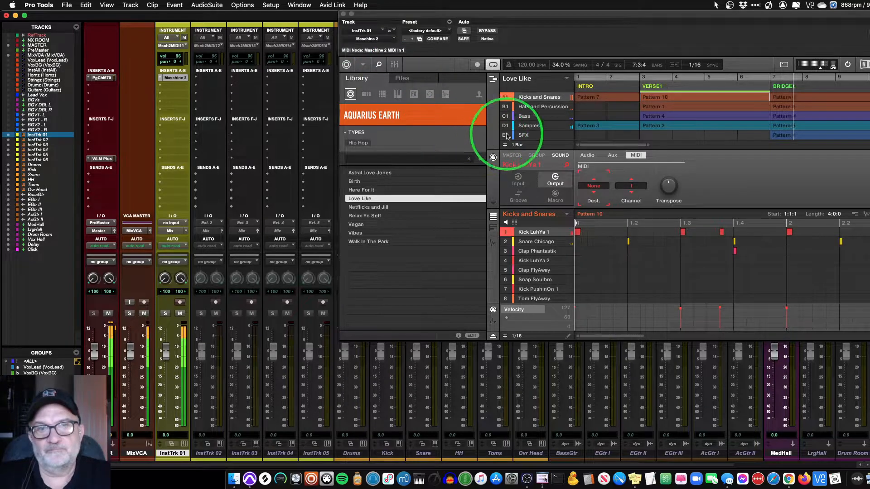
key(space)
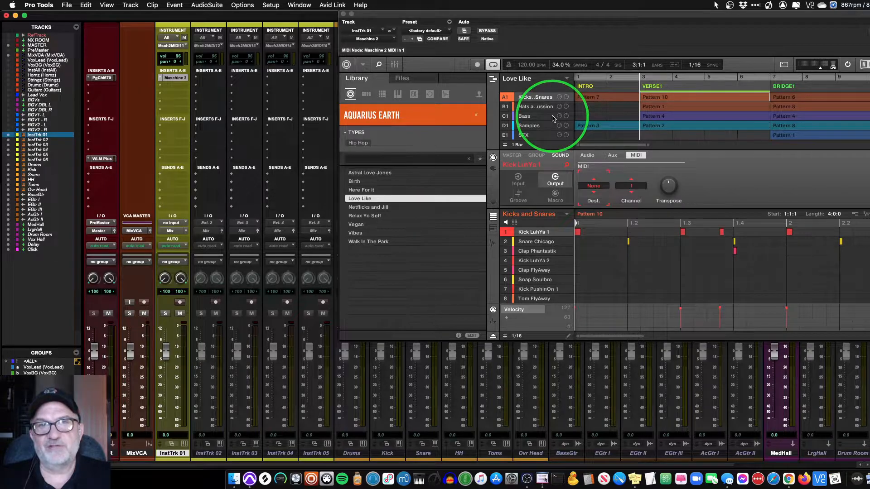
- Set the default MIDI input mode for sounds to None in the Maschine preferences
click(539, 99)
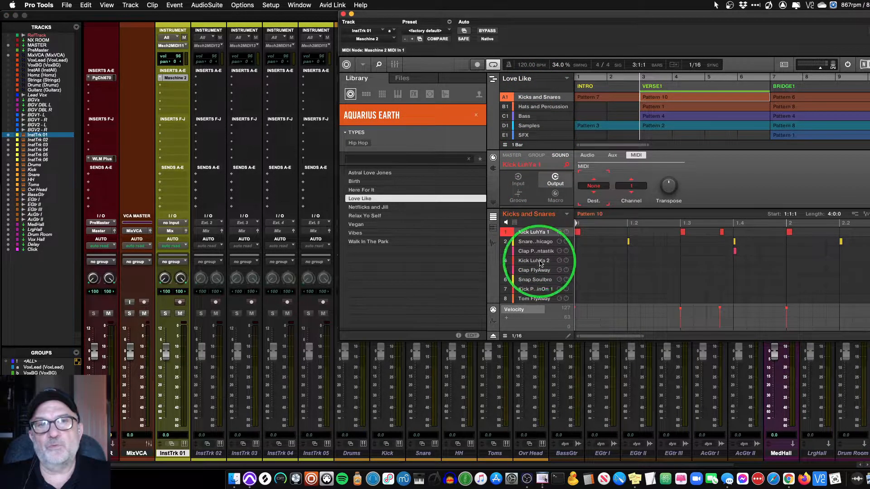
click(365, 68)
mouse_move(372, 82)
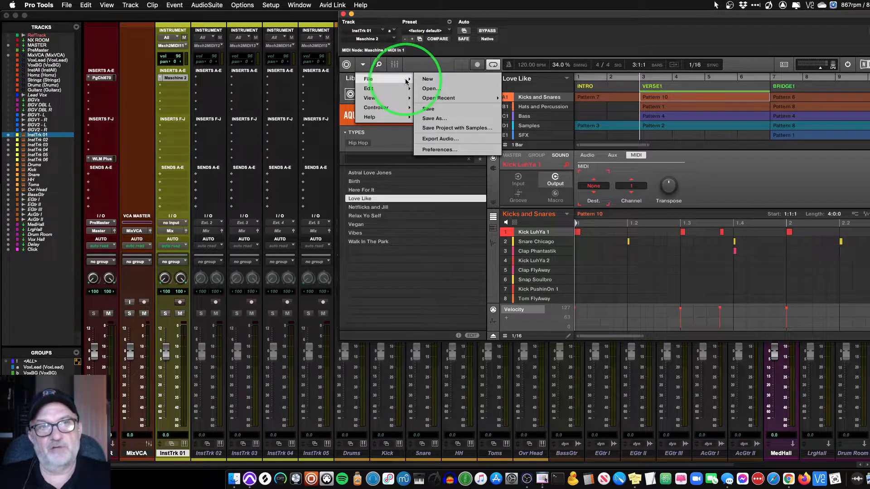
click(434, 152)
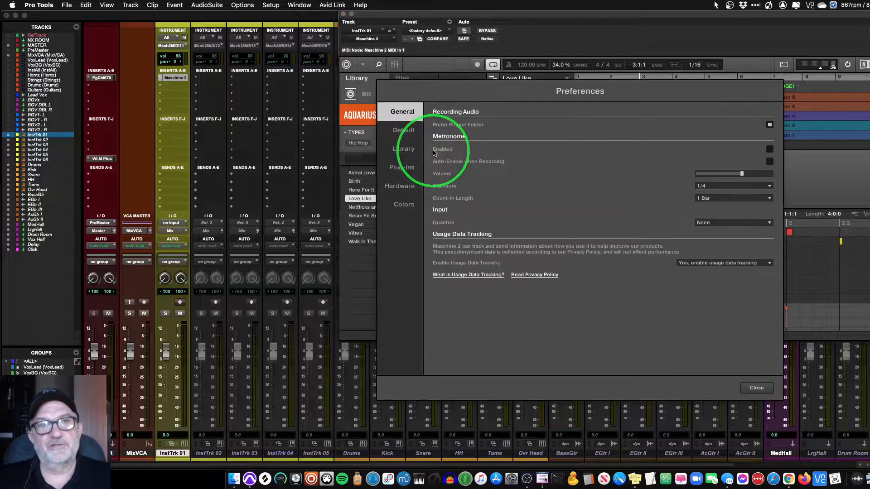
click(404, 131)
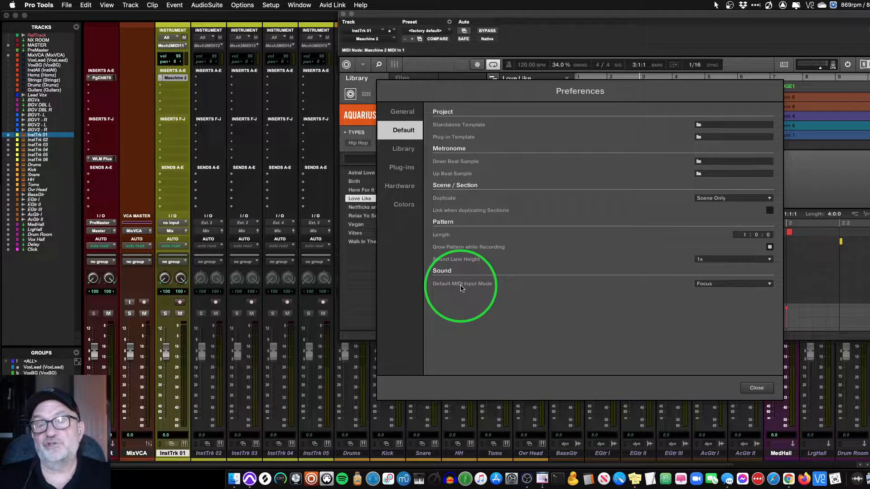
click(705, 285)
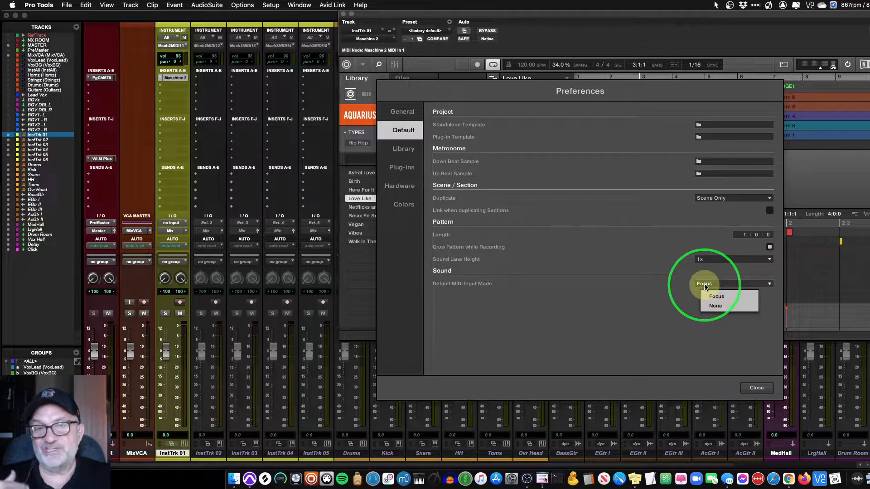
click(715, 306)
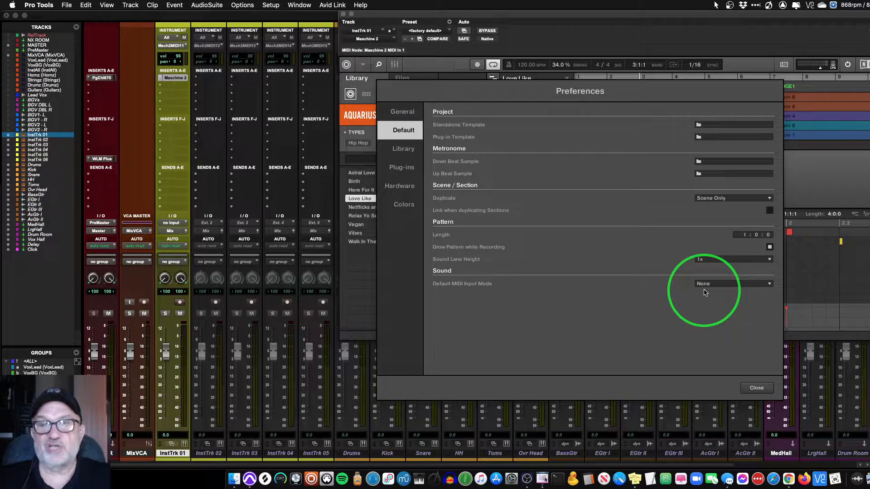
click(756, 389)
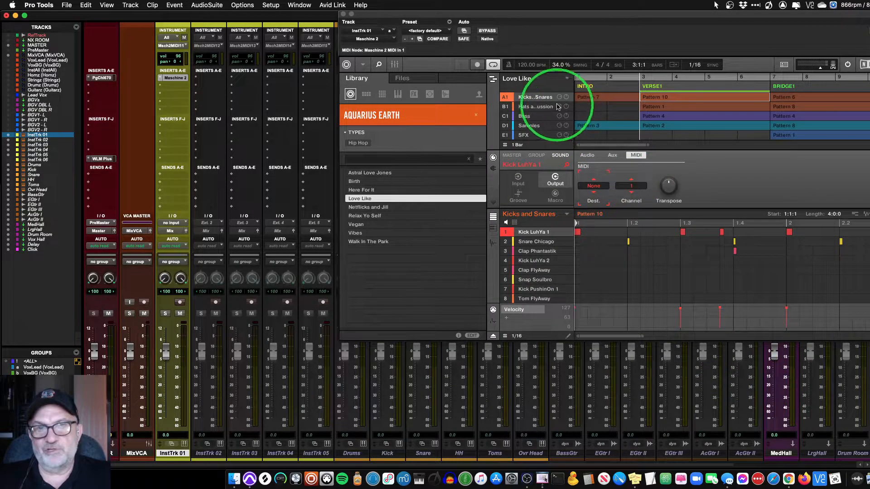
- Set the Kicks and Snares group's MIDI batch setup to Sounds to MIDI Notes
click(538, 98)
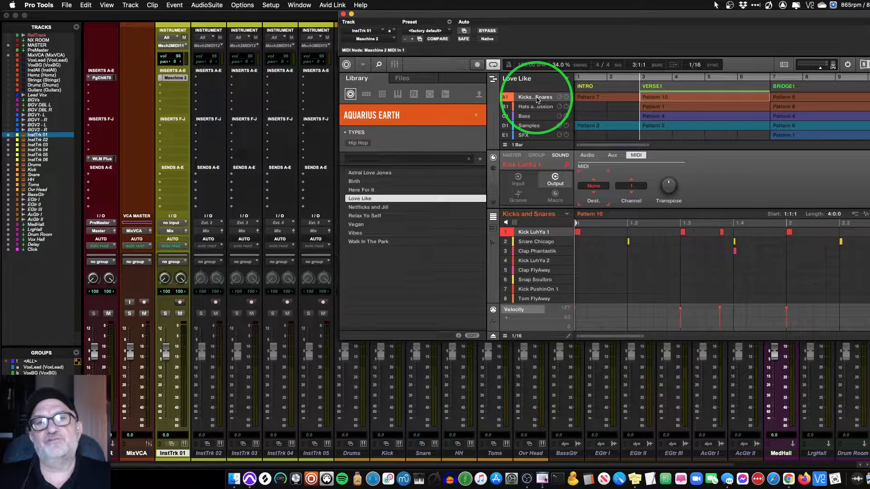
right_click(536, 100)
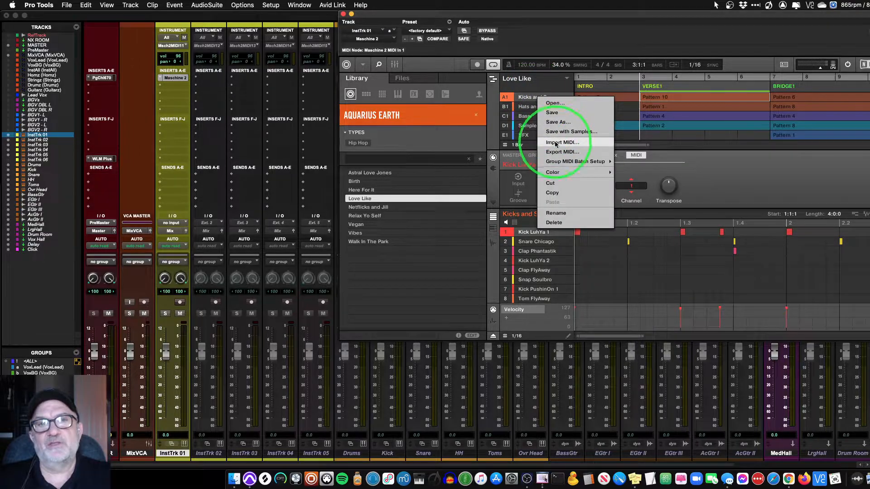
mouse_move(567, 163)
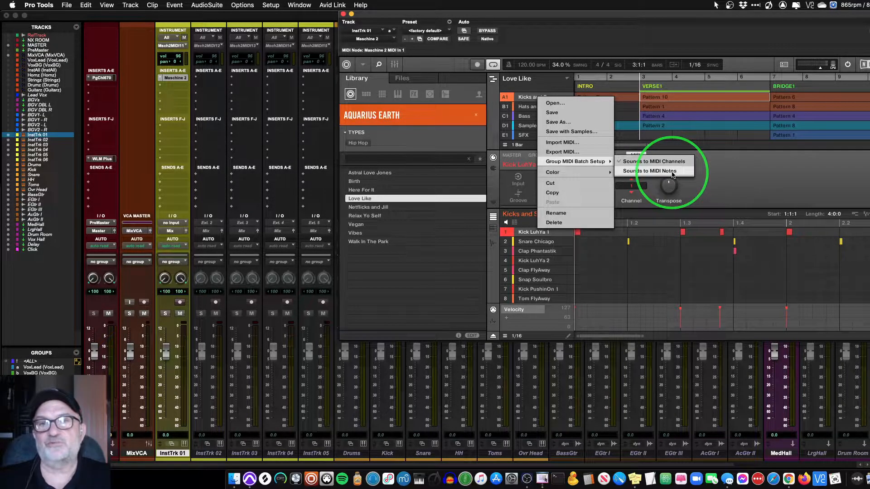
click(672, 174)
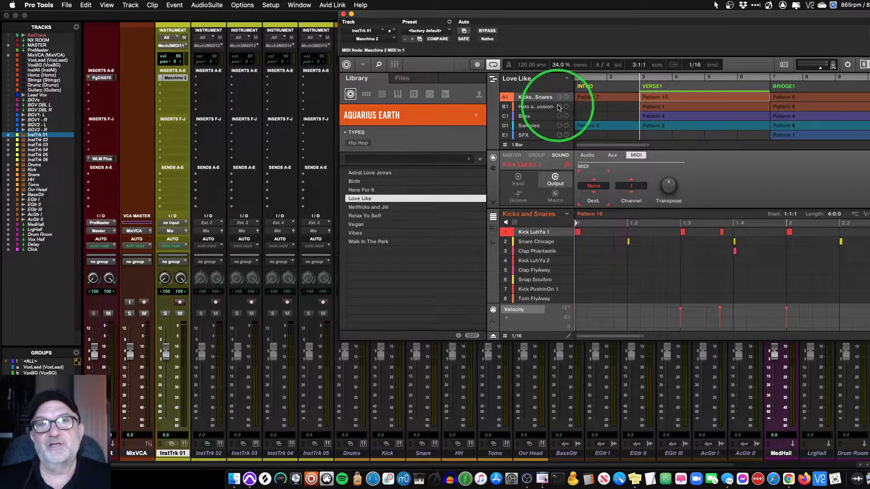
- Apply the Sounds to MIDI Notes batch setup to the Hats and Percussion group
right_click(541, 107)
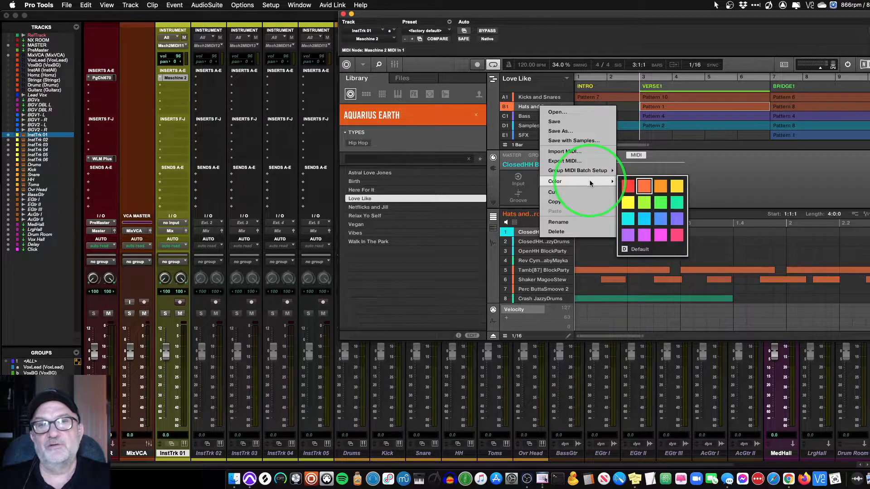
mouse_move(593, 171)
click(655, 170)
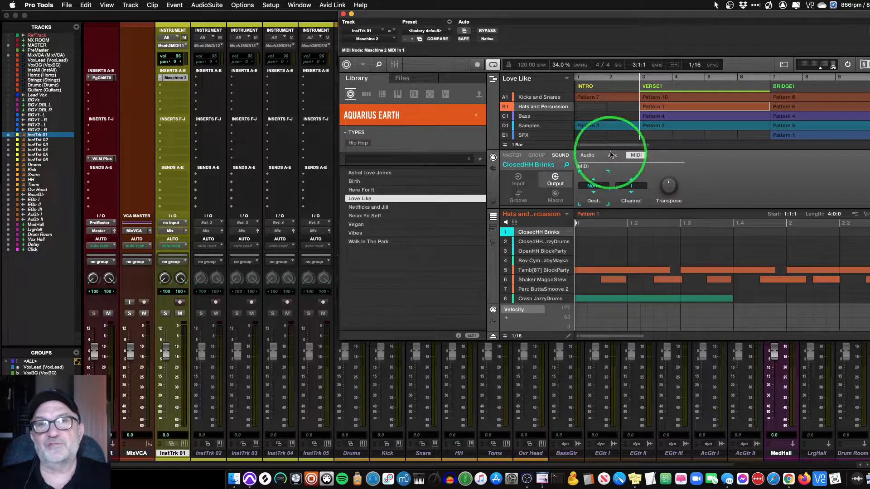
- View the Bass group's sounds and set the Samples group's MIDI batch setup to Sounds to MIDI Notes
click(542, 117)
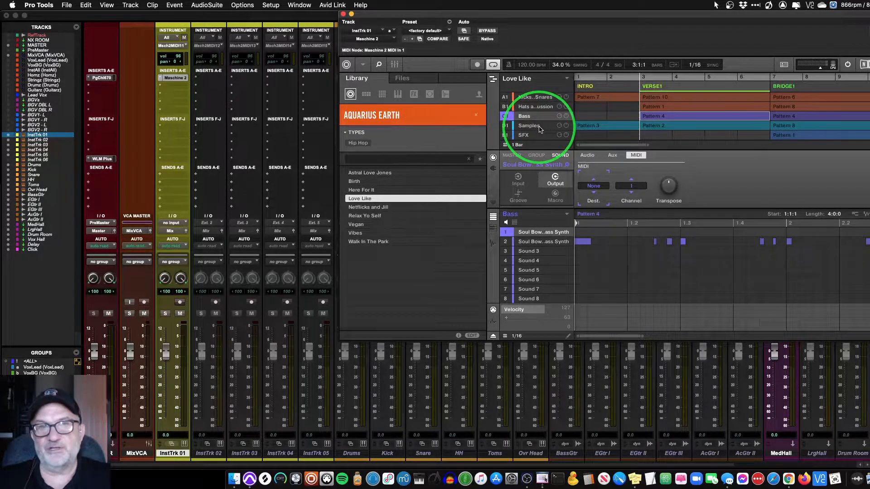
click(529, 126)
right_click(540, 128)
mouse_move(573, 190)
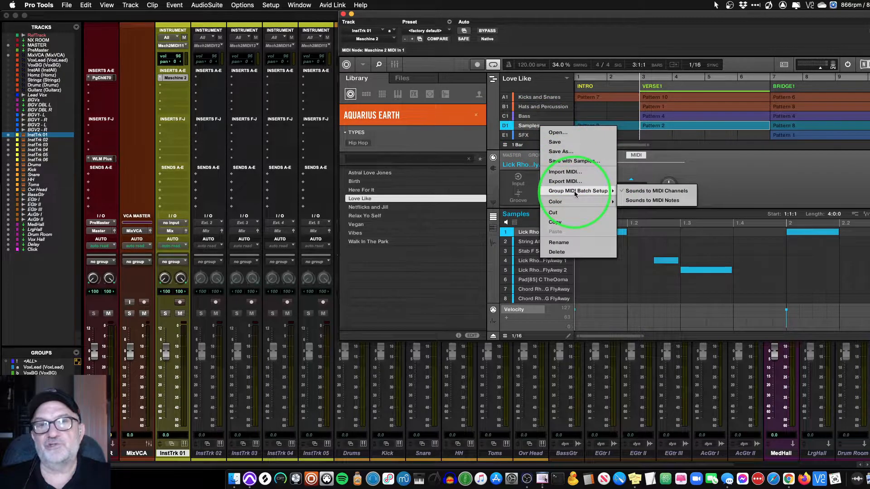
click(639, 200)
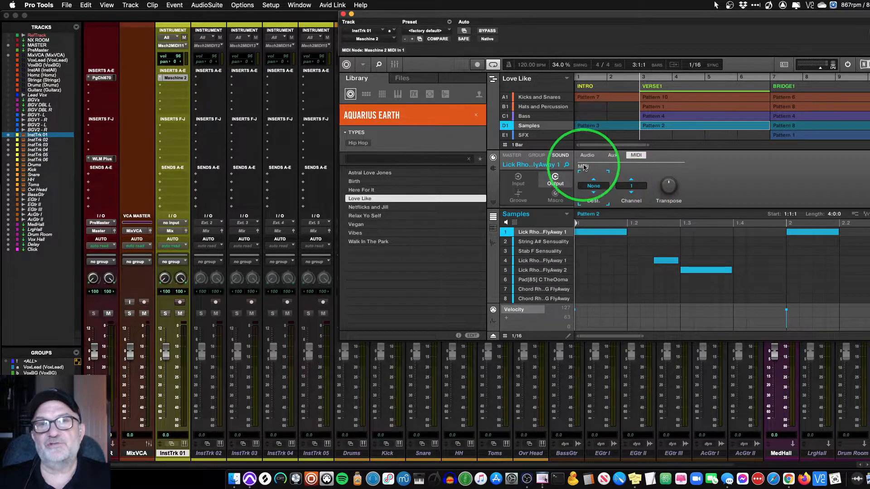
- Set the SFX group's MIDI batch setup to Sounds to MIDI Notes
click(534, 135)
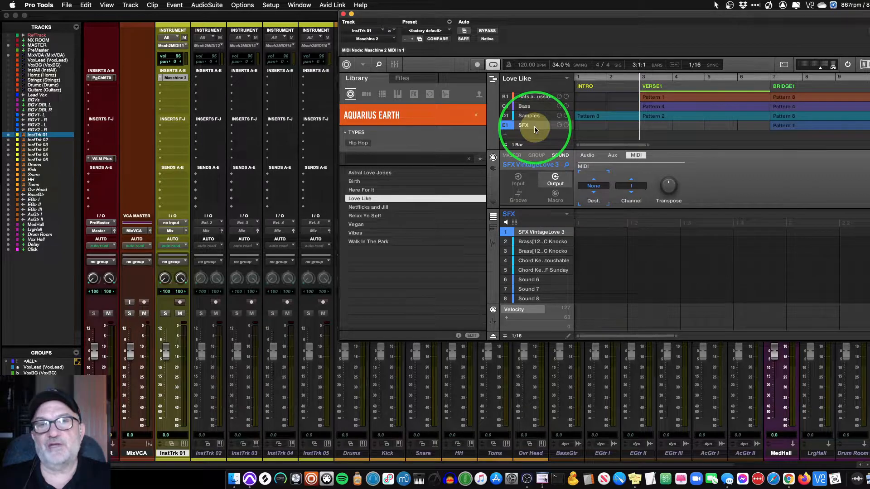
right_click(537, 128)
mouse_move(573, 191)
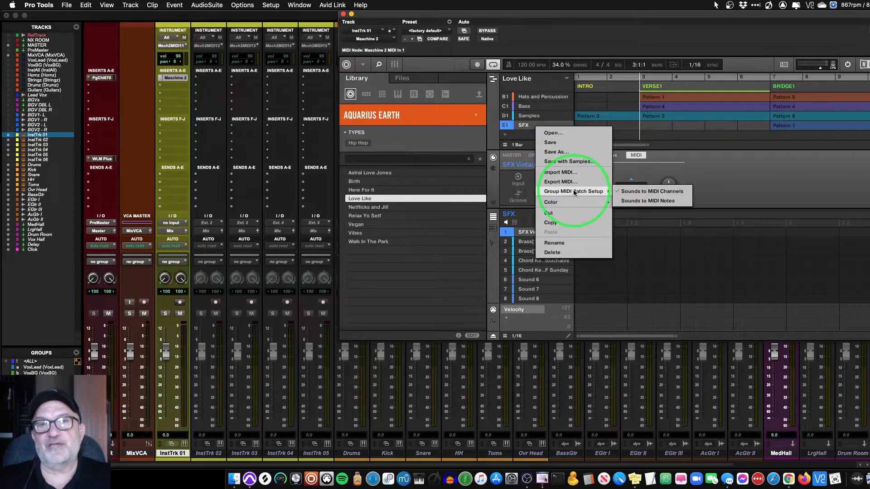
click(627, 201)
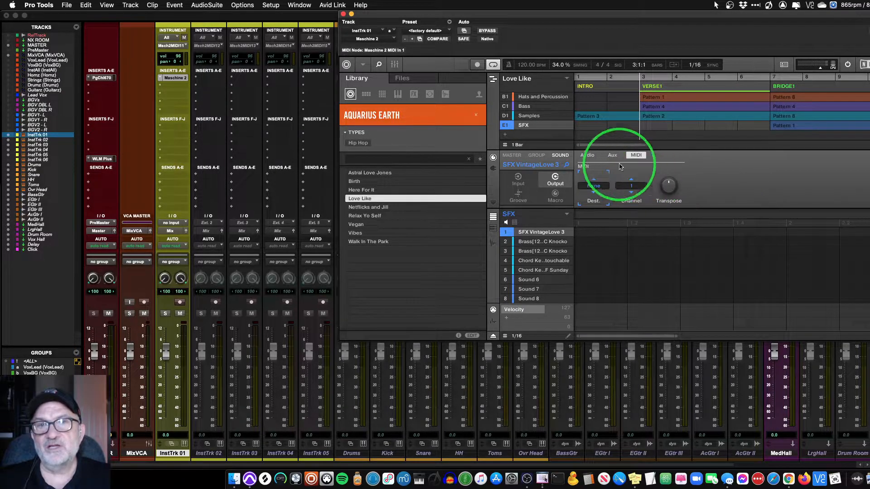
- Audition the Samples group's lick and chord sounds and check the group's MIDI batch setup
click(533, 116)
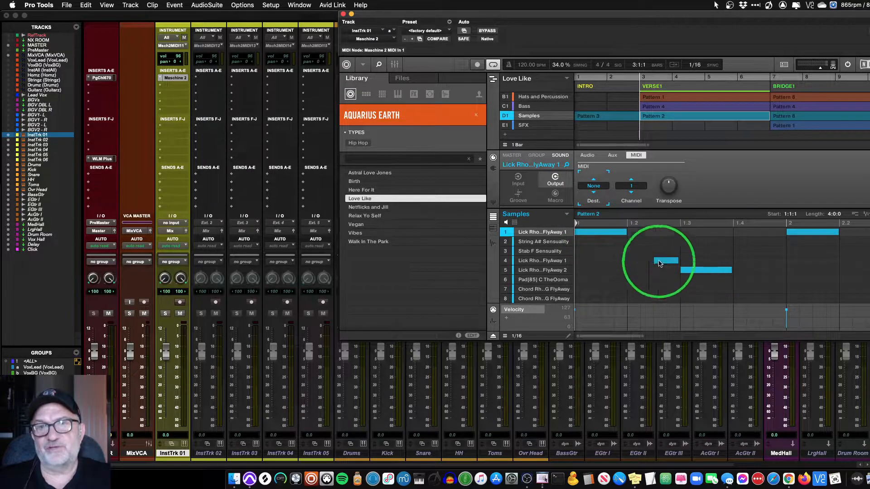
click(608, 237)
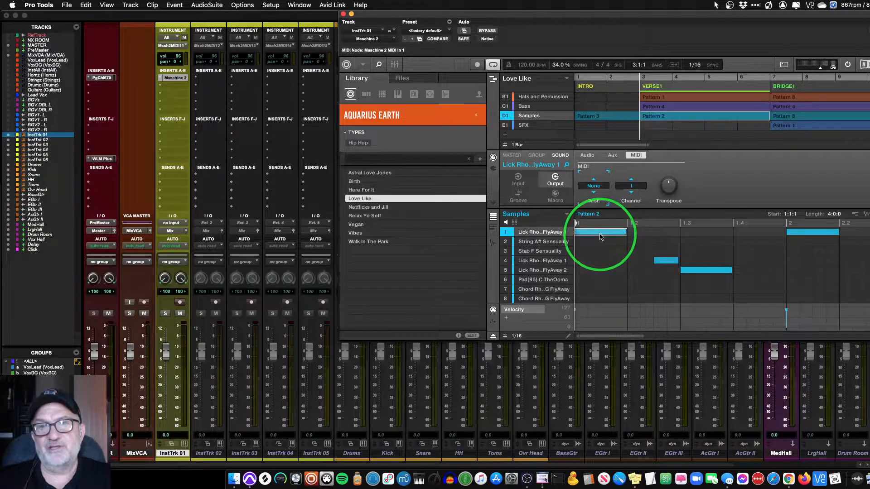
click(541, 236)
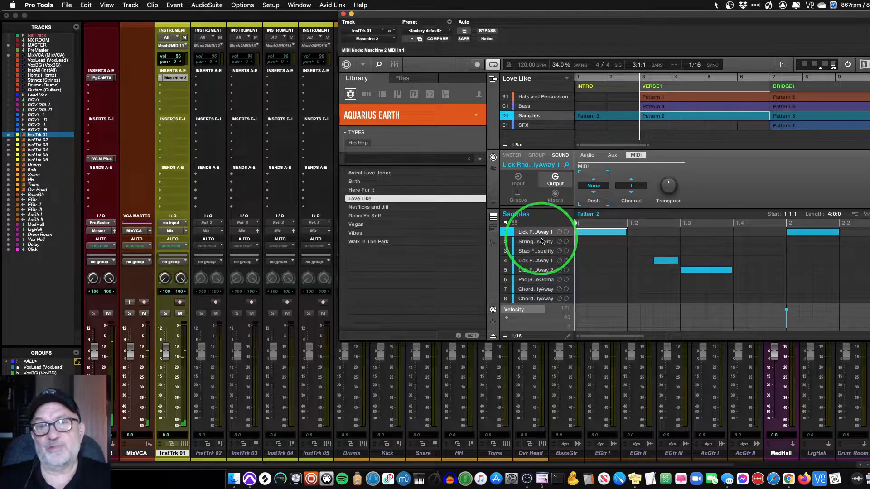
click(539, 263)
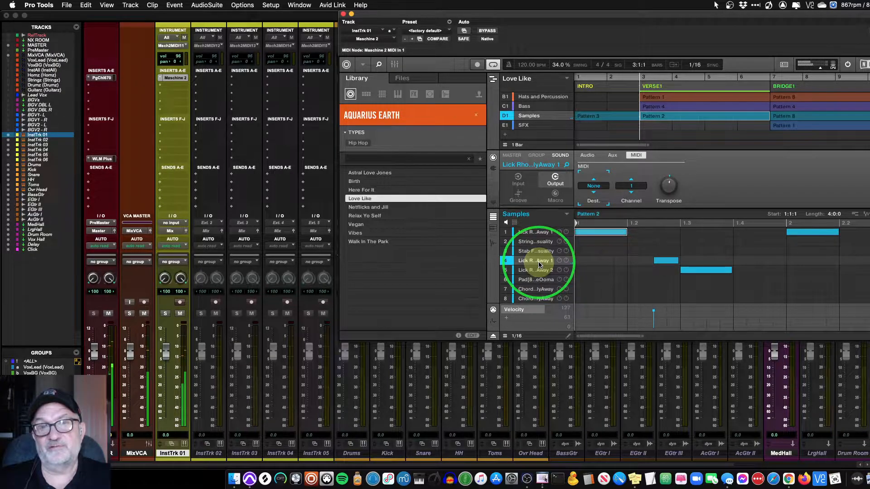
click(539, 271)
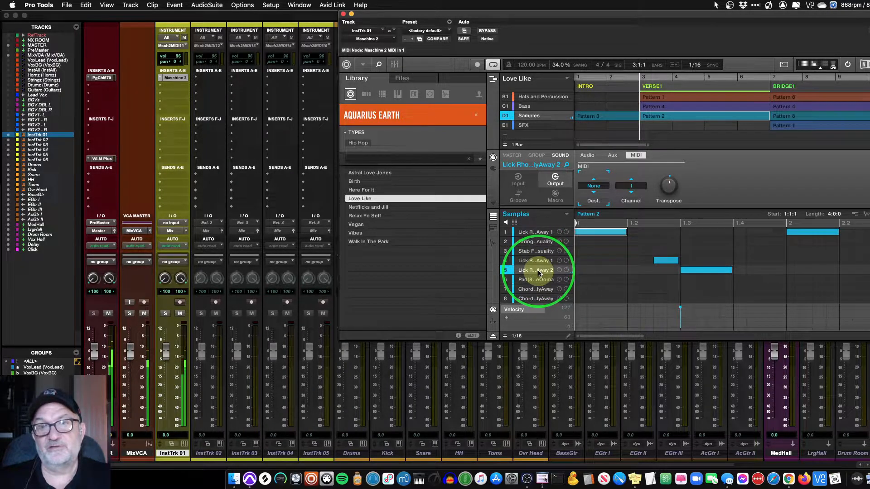
click(538, 233)
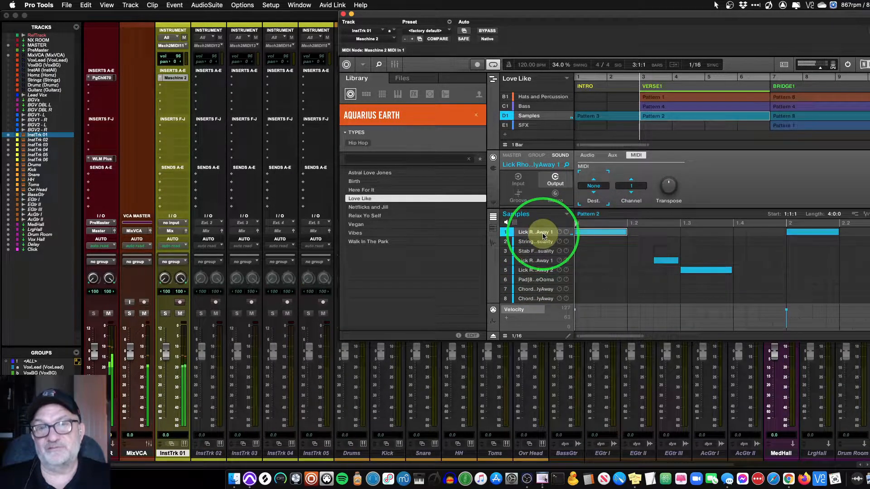
click(541, 270)
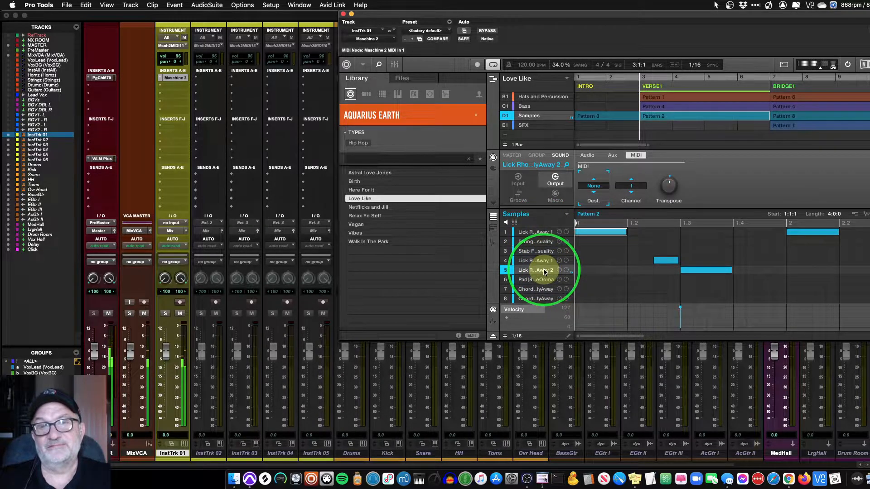
click(543, 299)
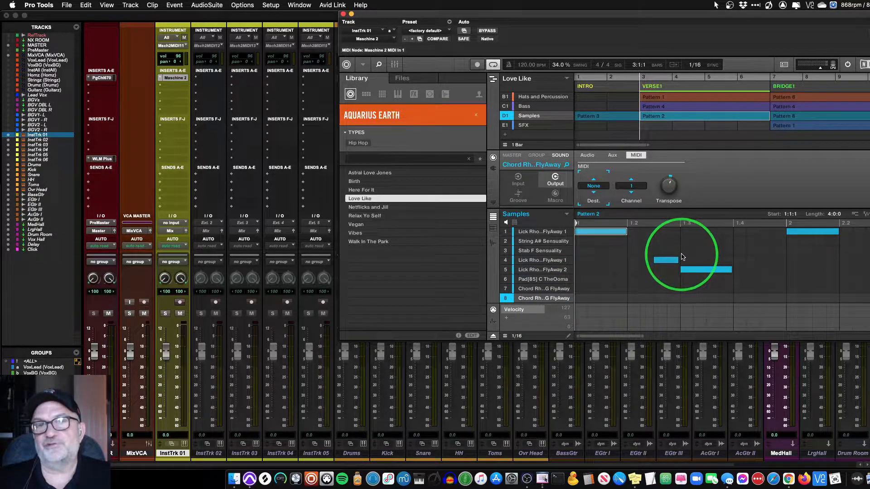
right_click(542, 117)
mouse_move(607, 182)
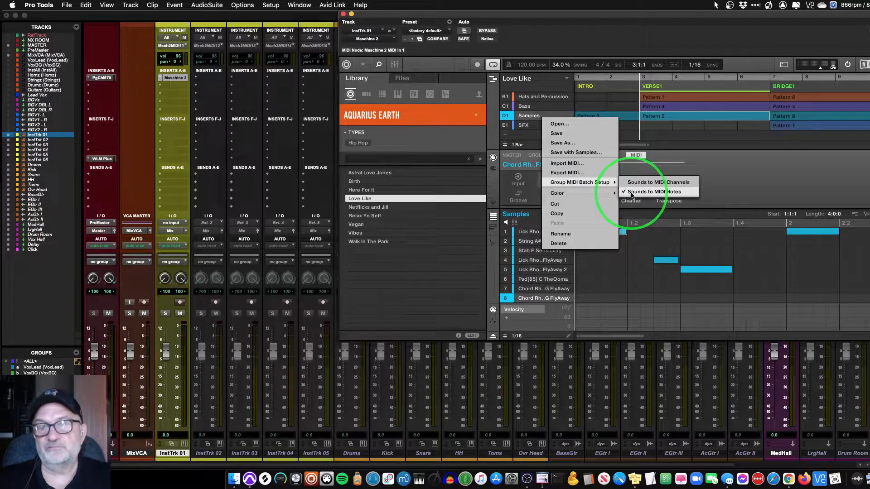
click(719, 171)
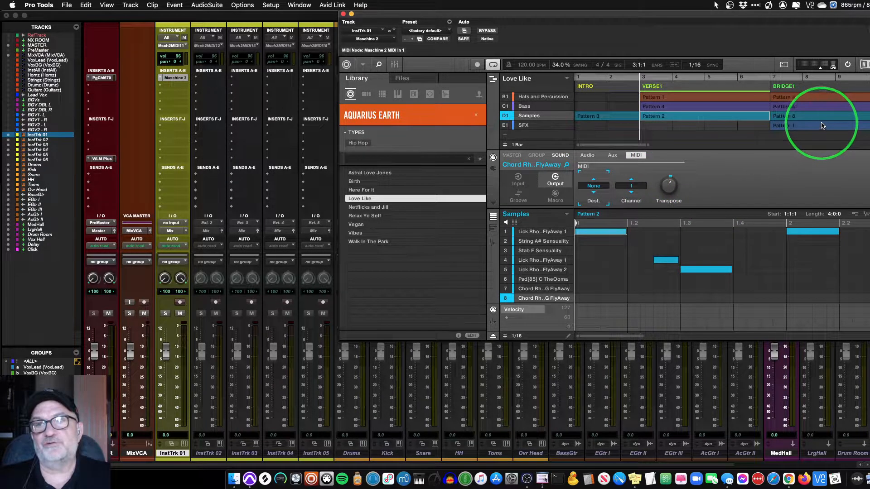
- Hide the library browser and set the Kicks and Snares group's MIDI input to Manual key mode, Host source and channel 1
scroll(866, 114, up, 1)
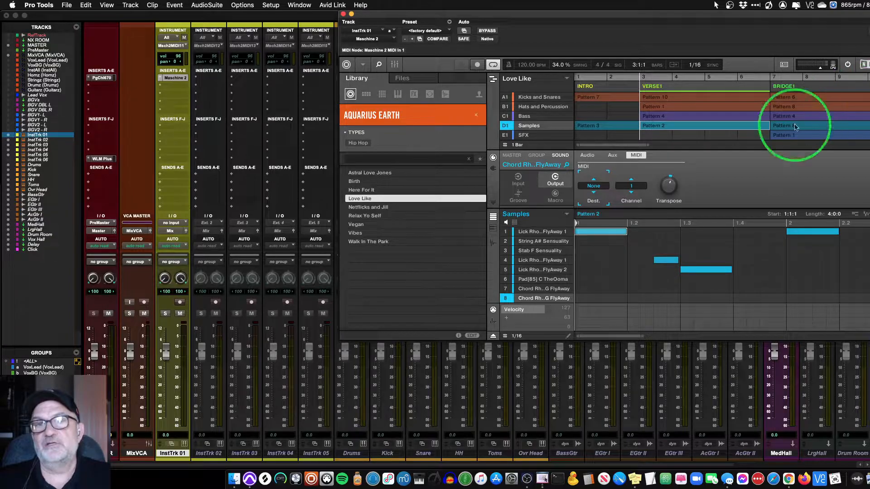
click(379, 64)
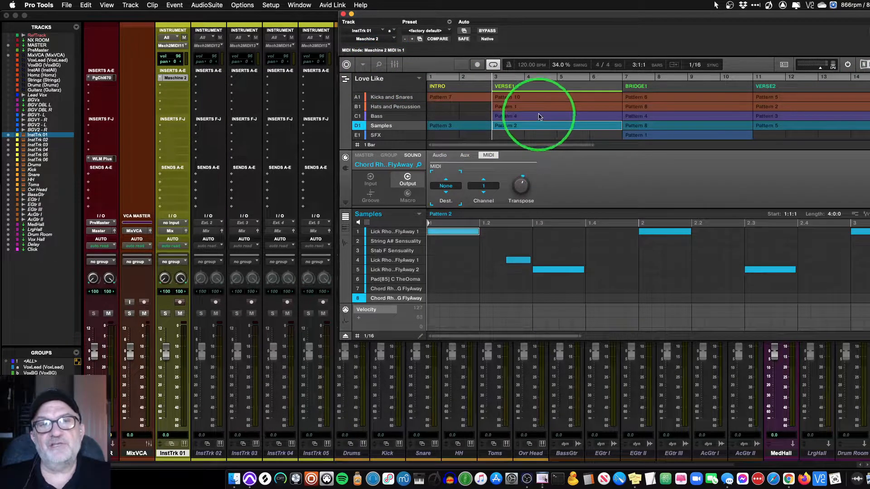
click(403, 97)
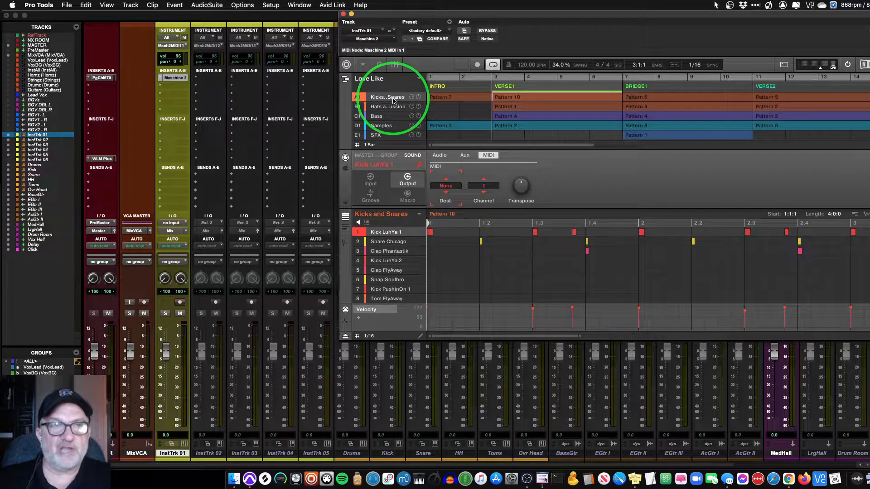
click(389, 156)
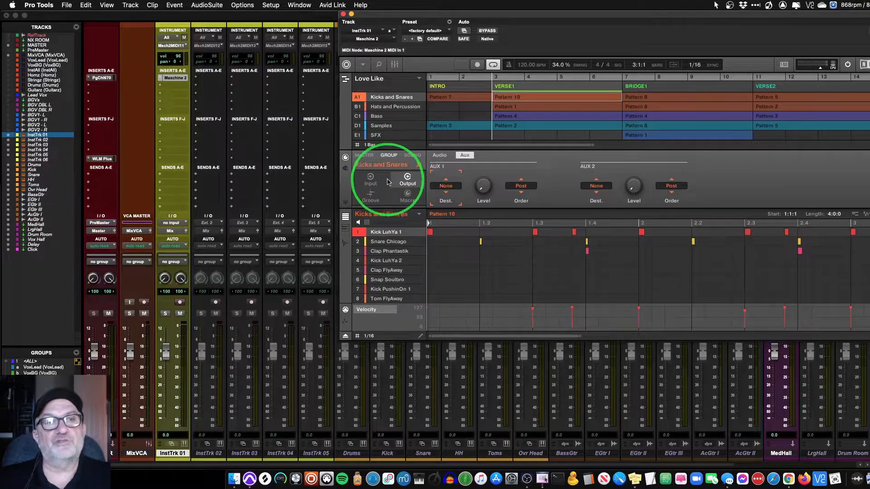
click(371, 183)
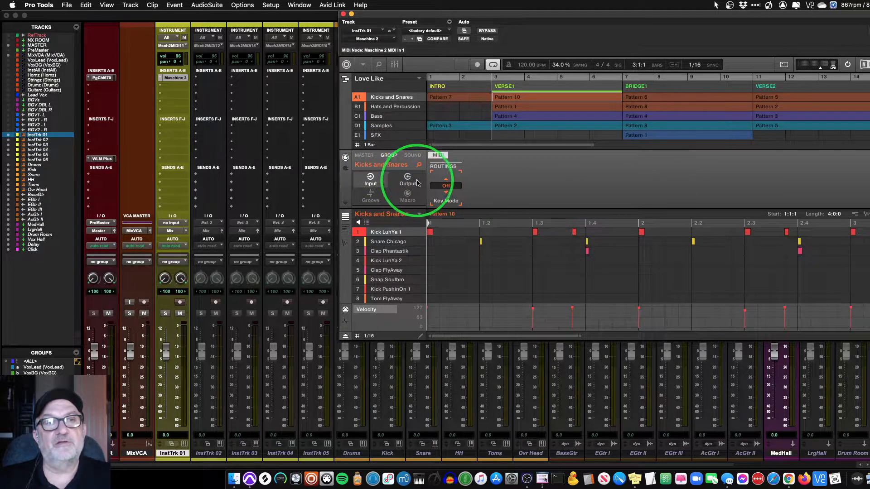
click(446, 185)
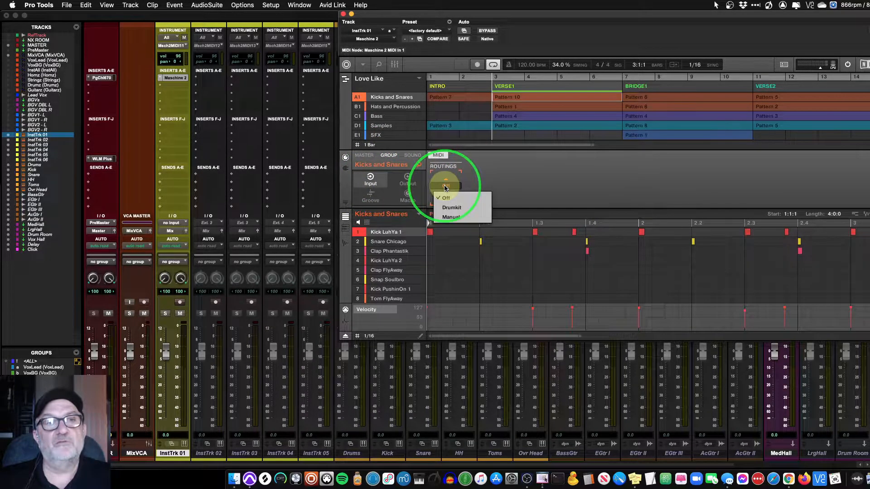
click(450, 220)
click(484, 185)
click(486, 207)
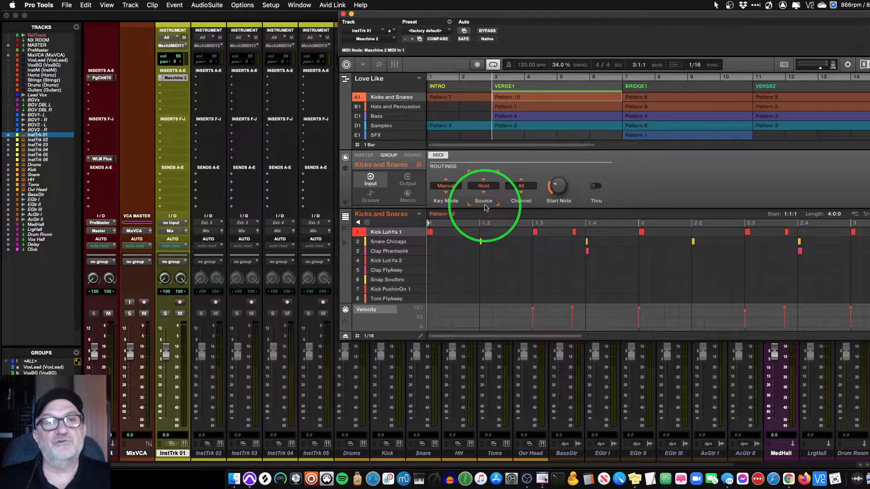
click(520, 186)
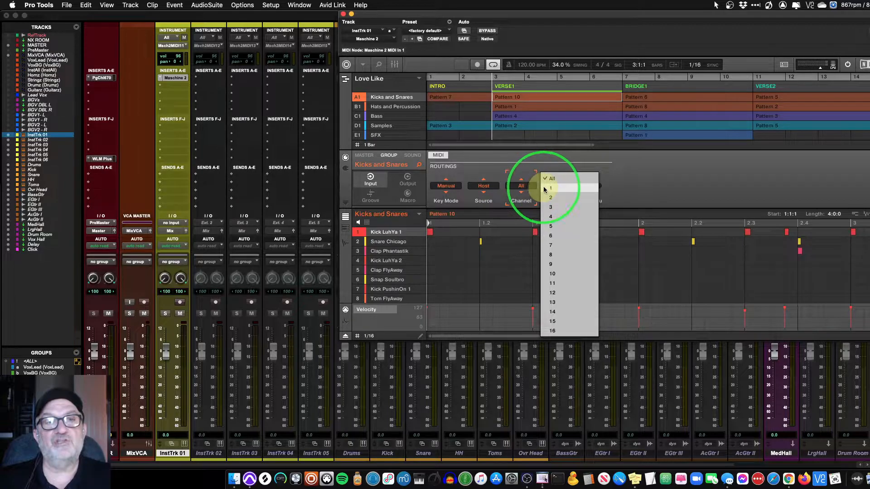
click(541, 186)
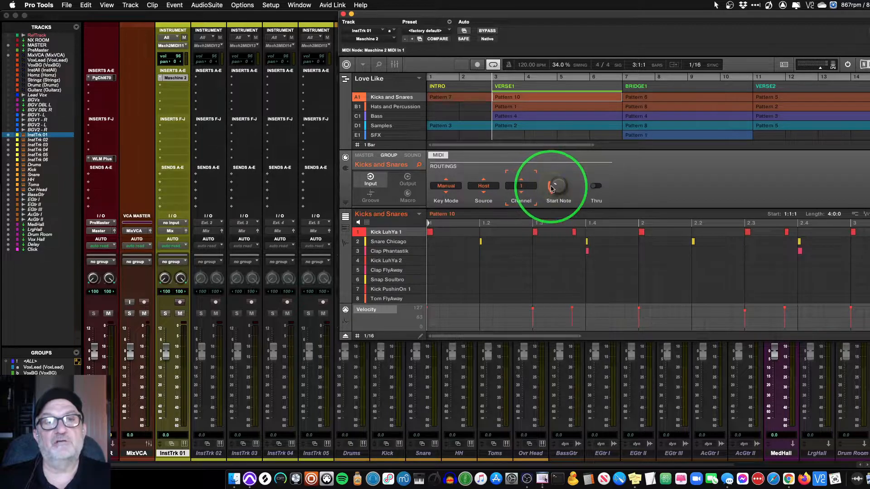
- Set the Hats and Percussion group's MIDI input to Manual key mode, Host source and channel 2
click(382, 108)
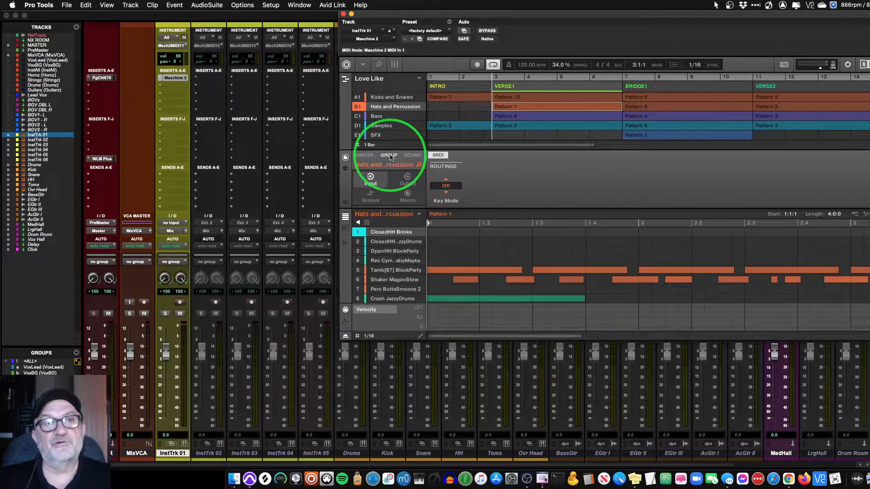
click(446, 186)
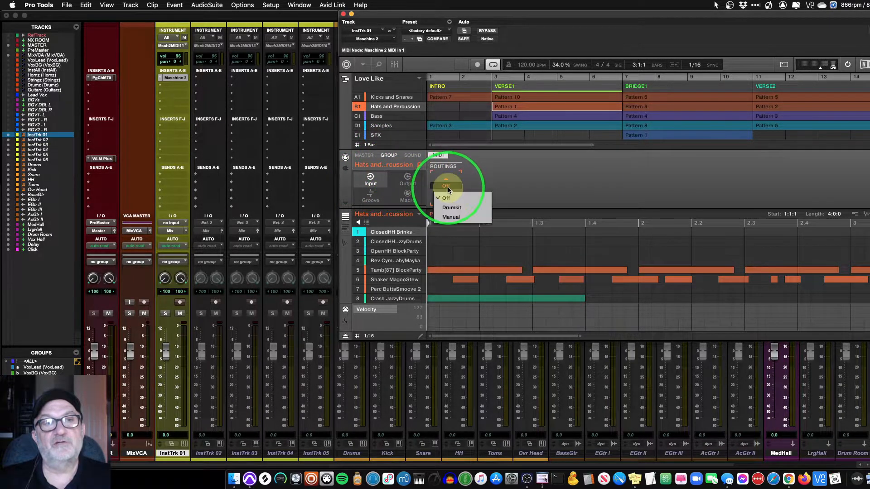
click(451, 217)
click(485, 207)
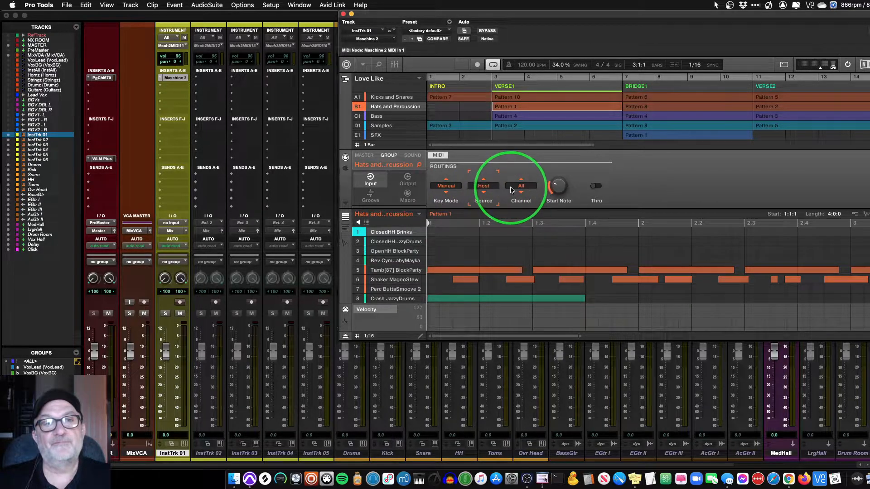
click(521, 186)
click(551, 199)
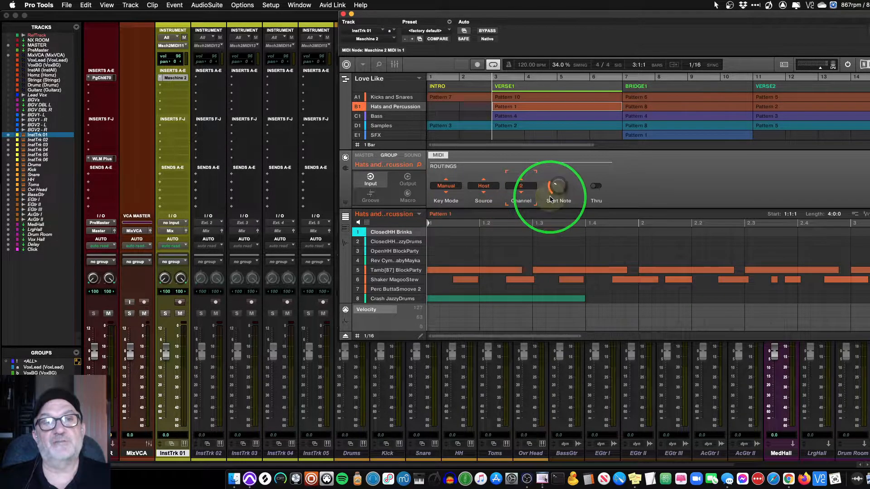
- Set the MIDI input of the Bass group's second sound to Host source and channel 3, and audition the first two bass sounds
click(388, 117)
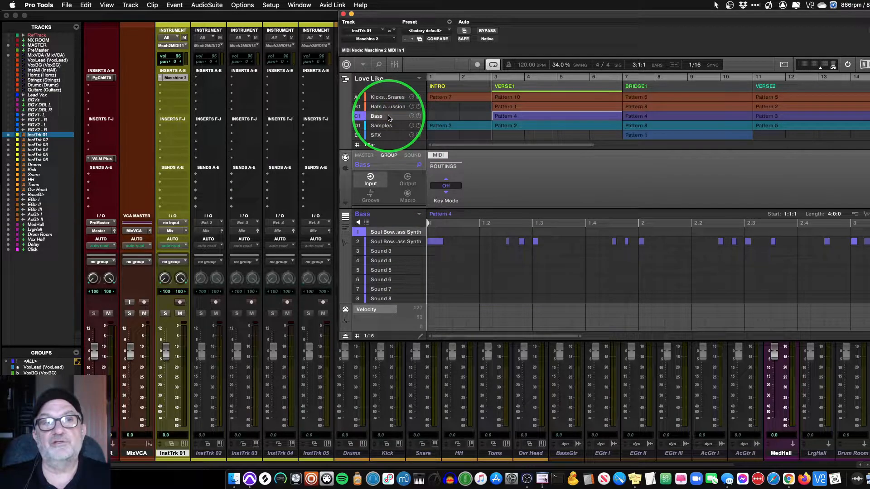
click(381, 243)
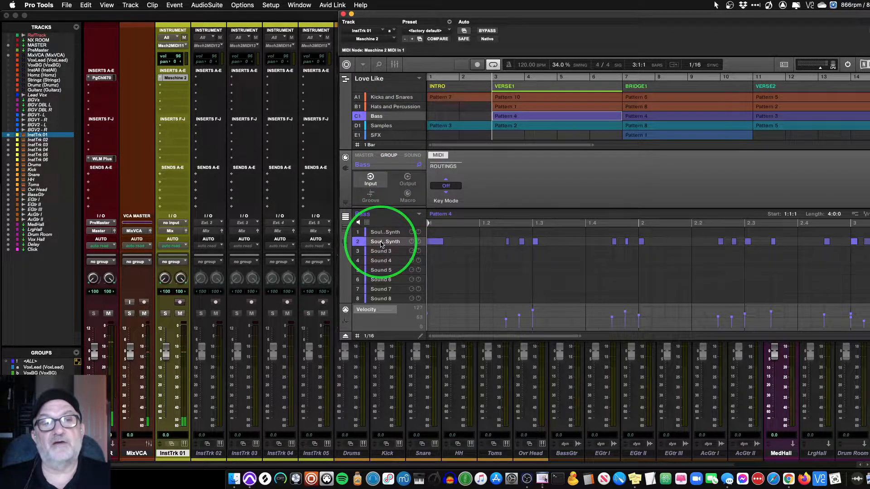
click(413, 156)
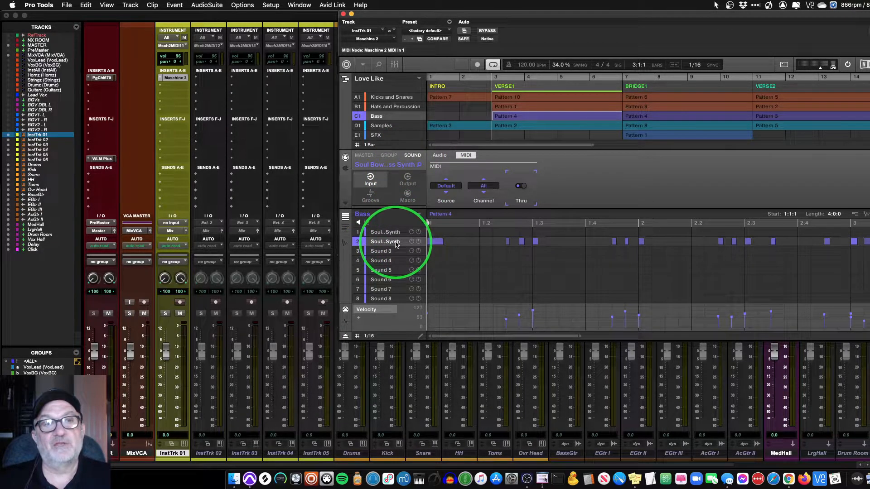
click(449, 192)
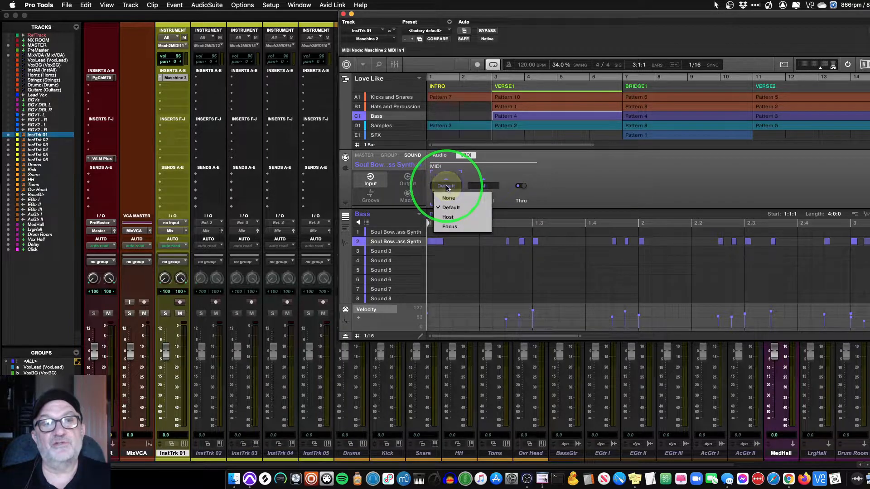
click(451, 218)
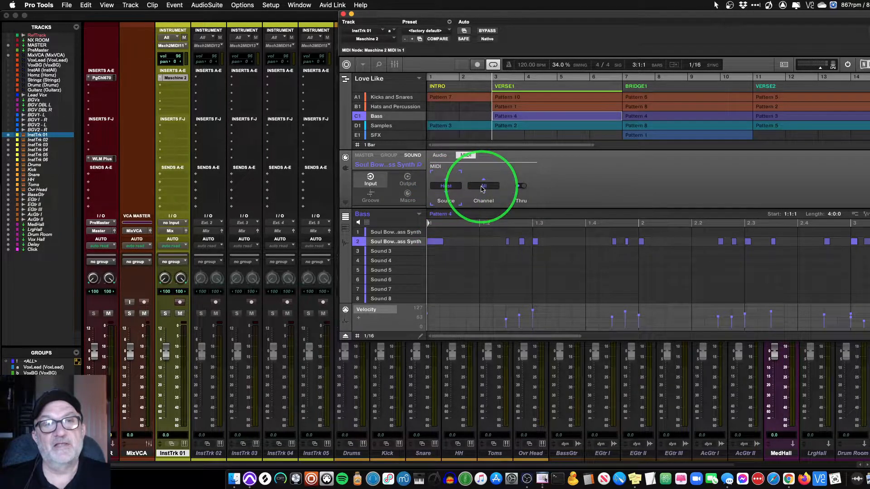
click(483, 186)
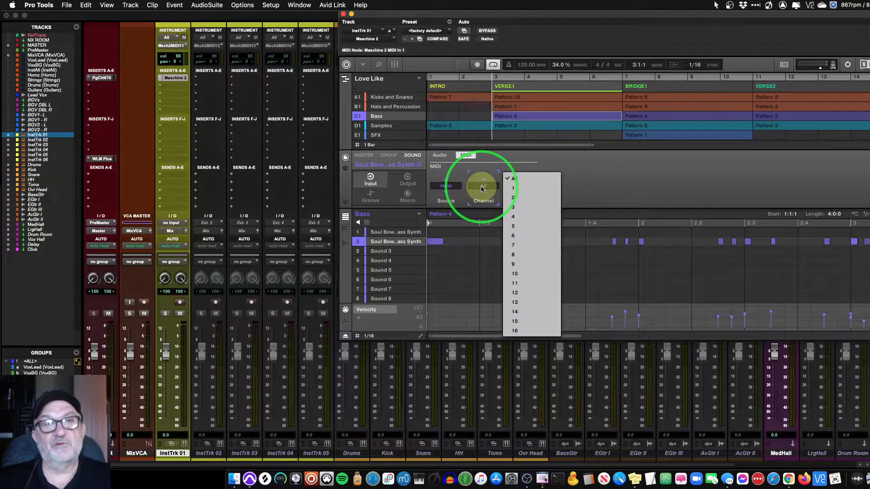
click(513, 208)
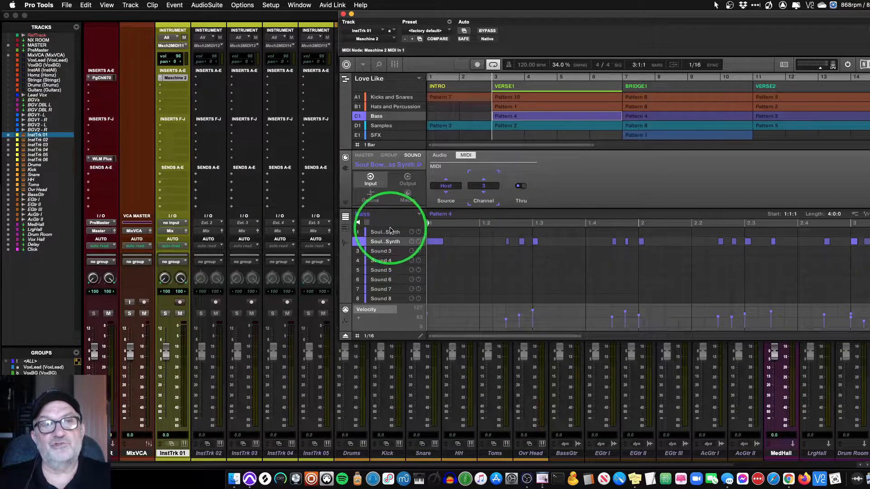
click(386, 232)
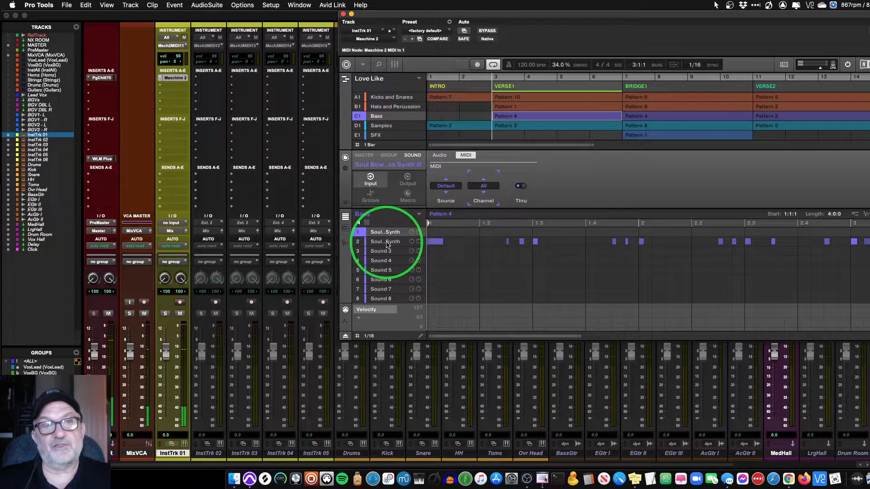
click(386, 242)
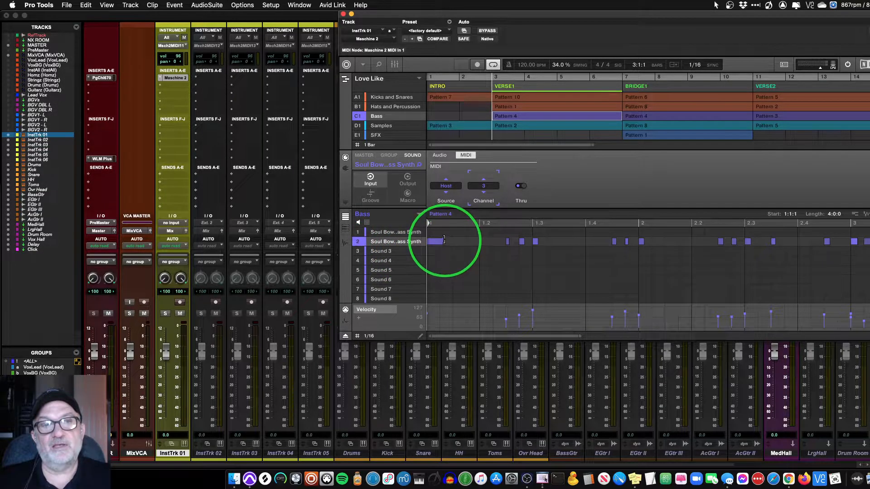
- Set the Samples group's MIDI input to Manual key mode, Host source and channel 4
click(383, 127)
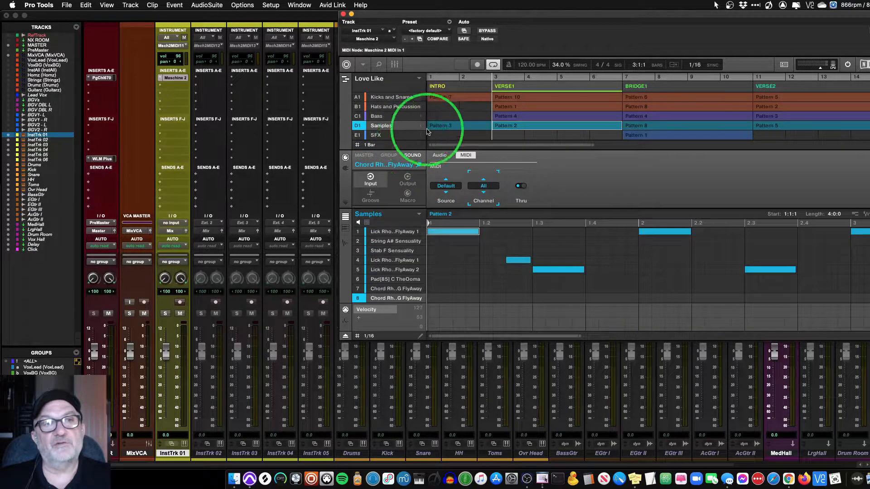
click(390, 156)
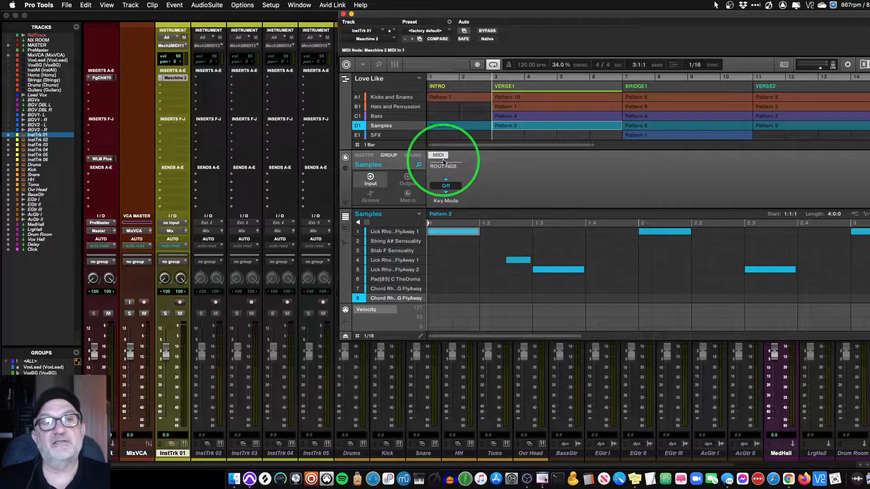
click(446, 186)
click(462, 206)
click(484, 185)
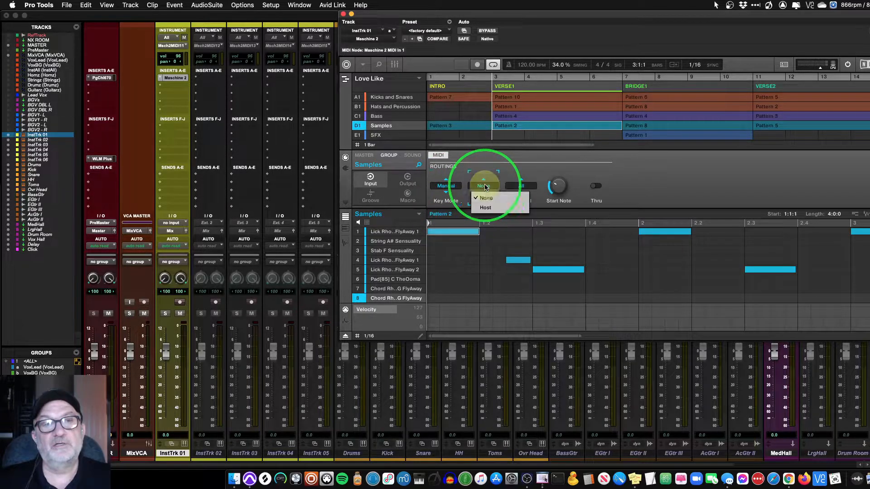
click(481, 202)
click(515, 190)
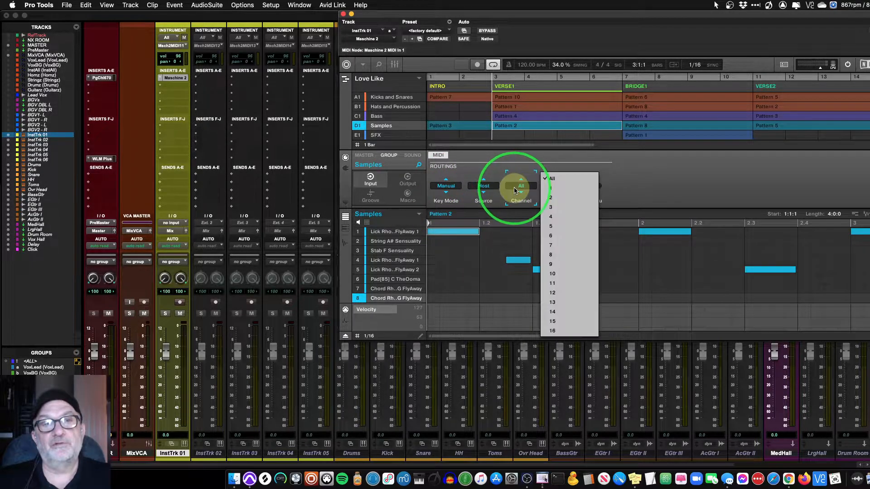
click(548, 217)
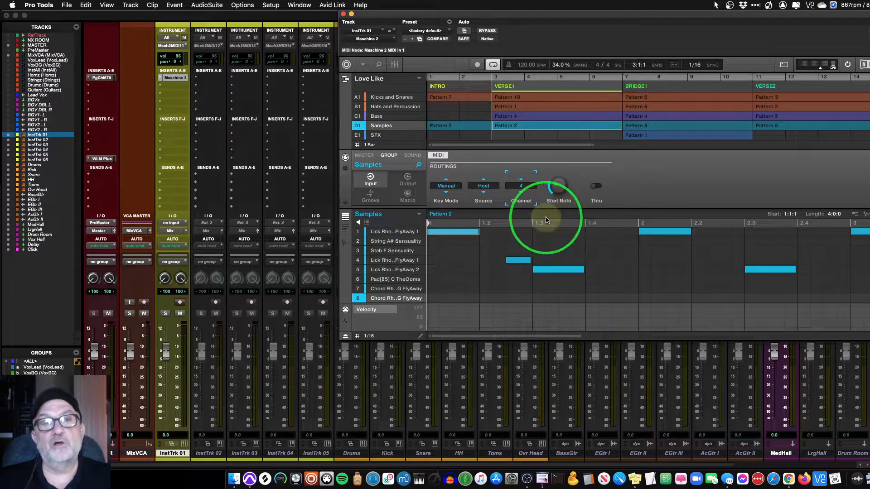
- Set the SFX group's MIDI input to Manual key mode, Host source and channel 5
click(381, 135)
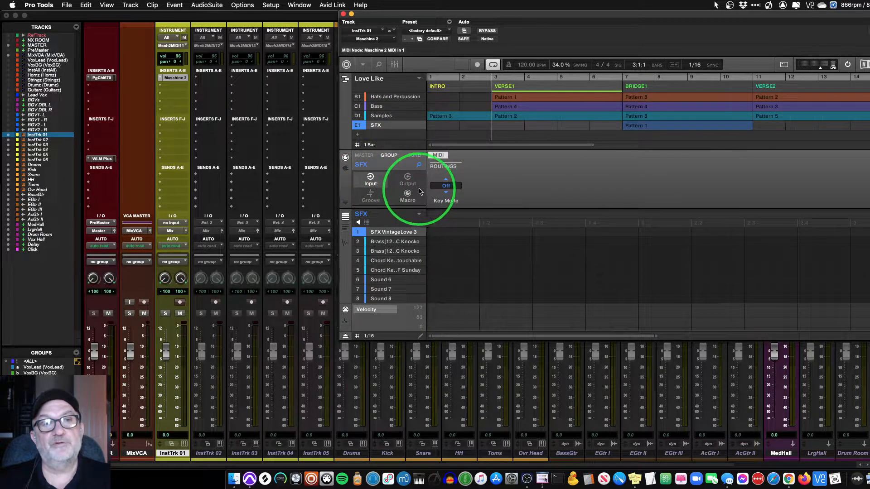
click(446, 186)
click(450, 217)
click(483, 186)
click(482, 208)
click(517, 189)
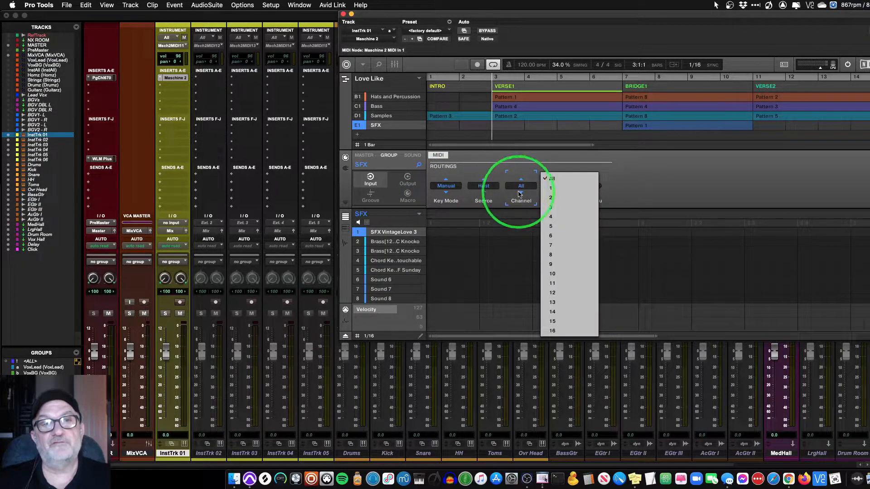
click(544, 227)
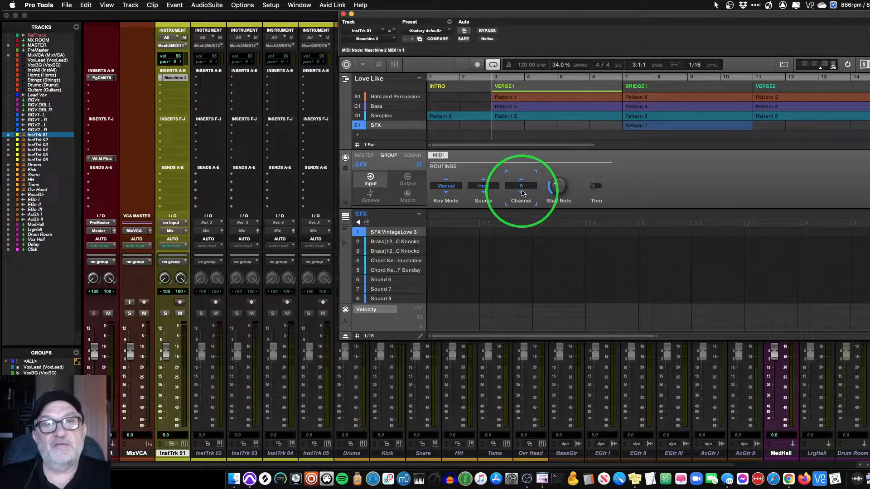
click(643, 189)
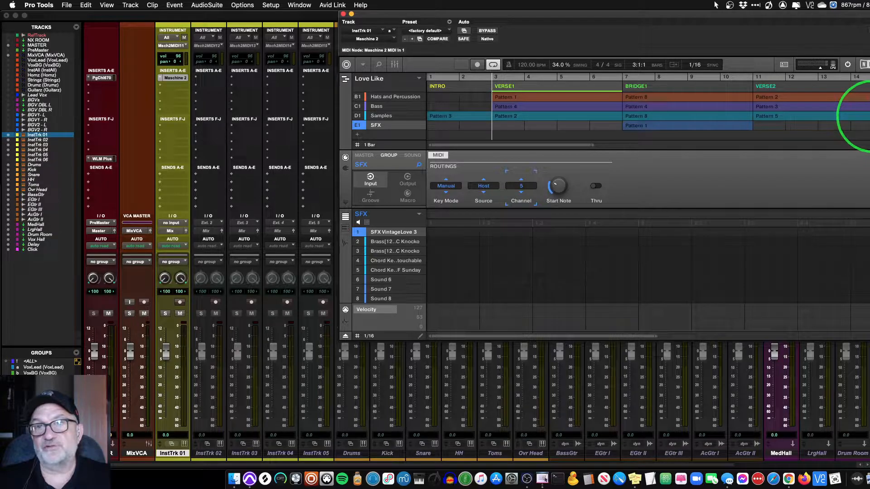
drag(869, 115, 869, 100)
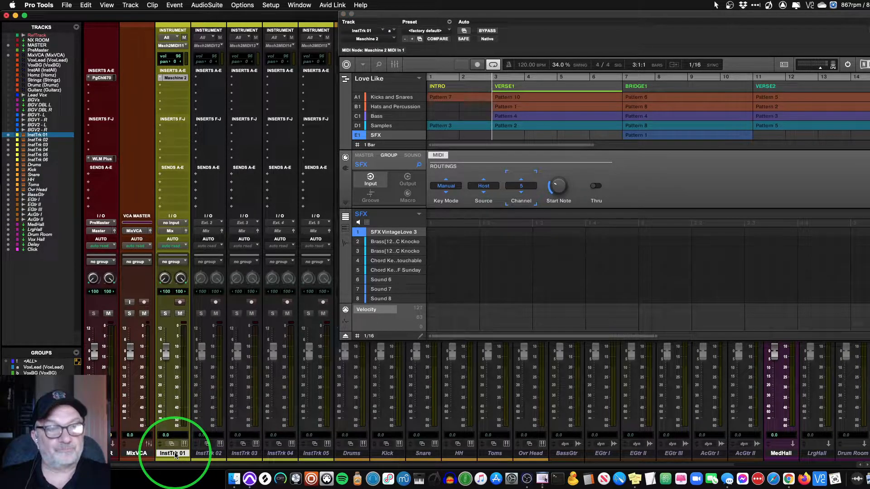
- Make the inactive instrument tracks InstTrk 02 through InstTrk 05 active
click(207, 454)
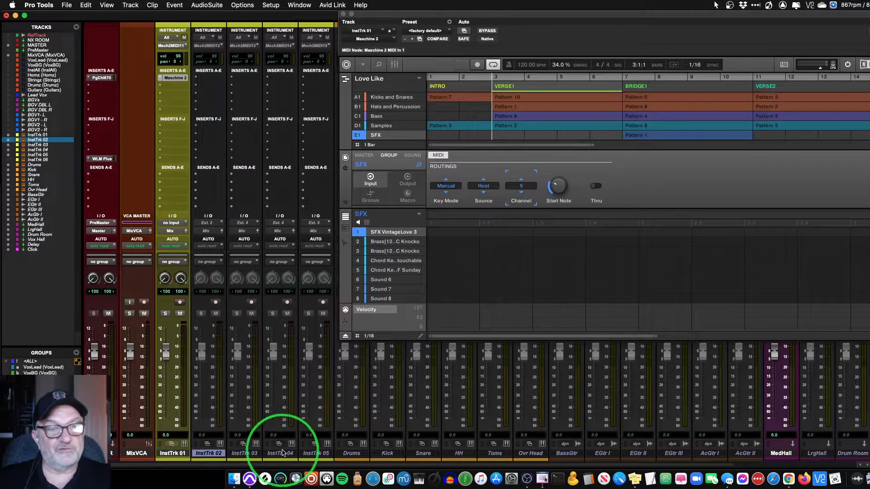
shift+click(319, 454)
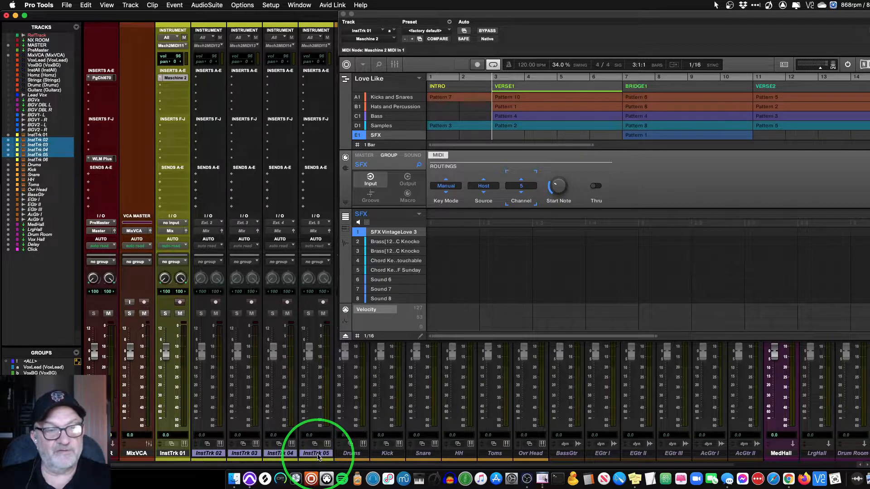
right_click(209, 454)
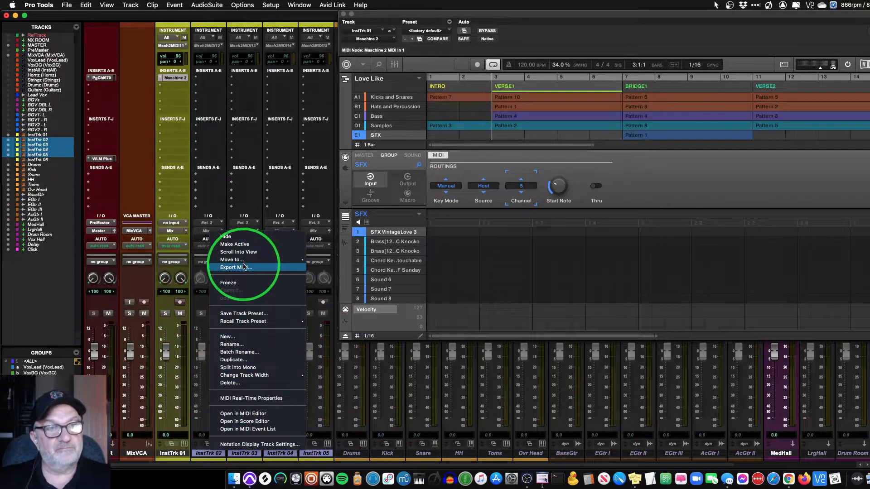
click(237, 244)
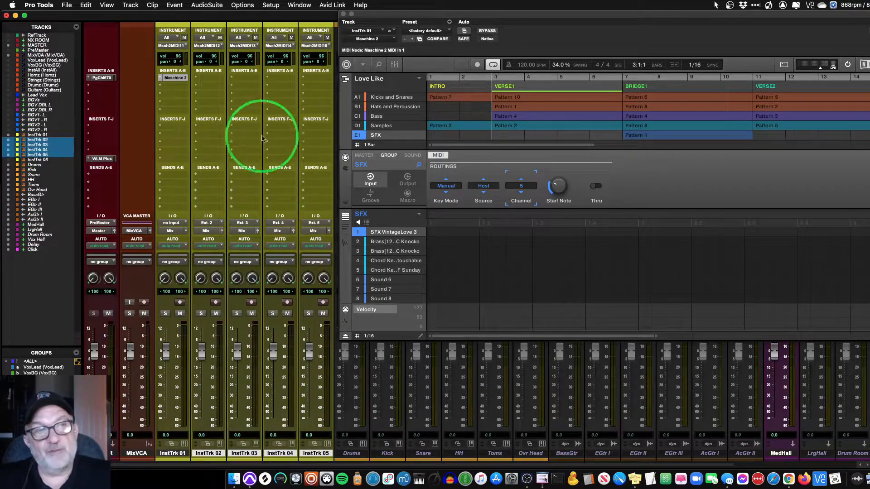
- Assign the MIDI outputs of InstTrk 01, 02 and 03 to Maschine 2 MIDI In 1 on channels 1, 2 and 3 respectively
click(183, 48)
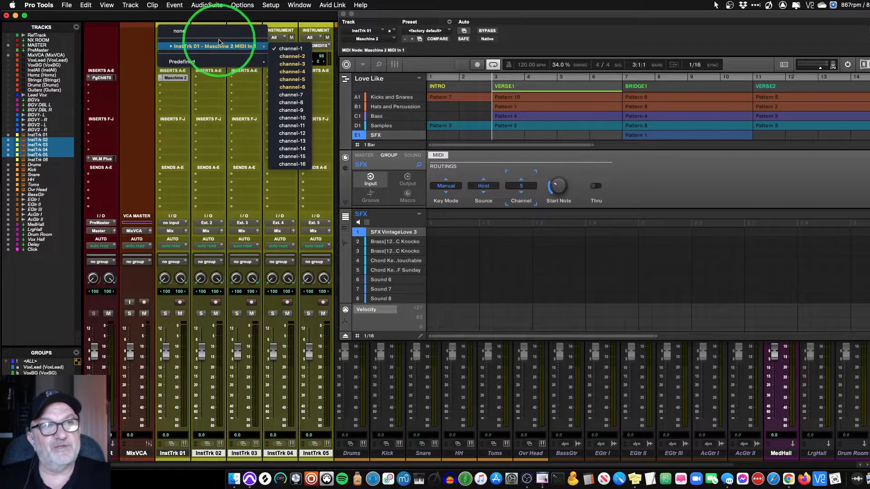
mouse_move(250, 47)
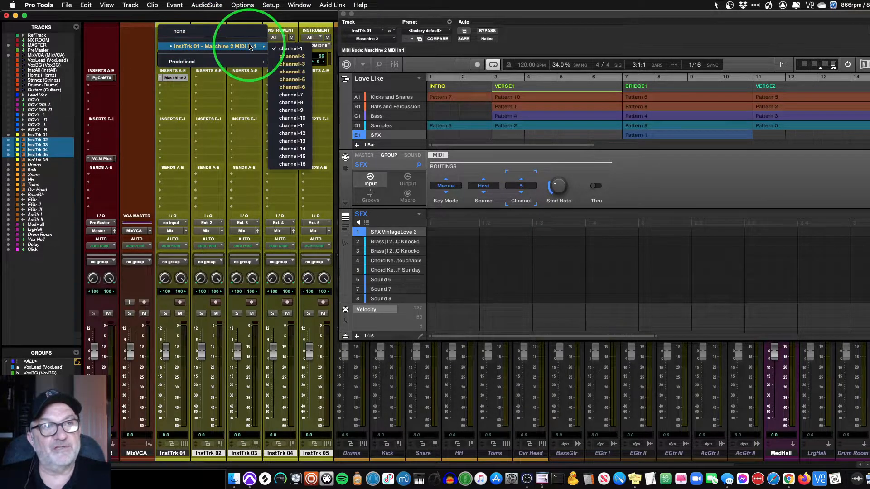
click(283, 50)
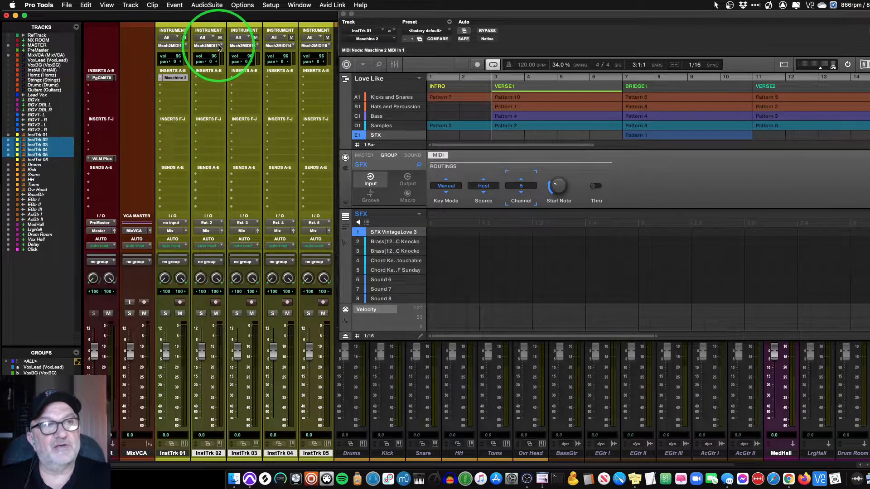
click(208, 46)
mouse_move(219, 47)
click(320, 57)
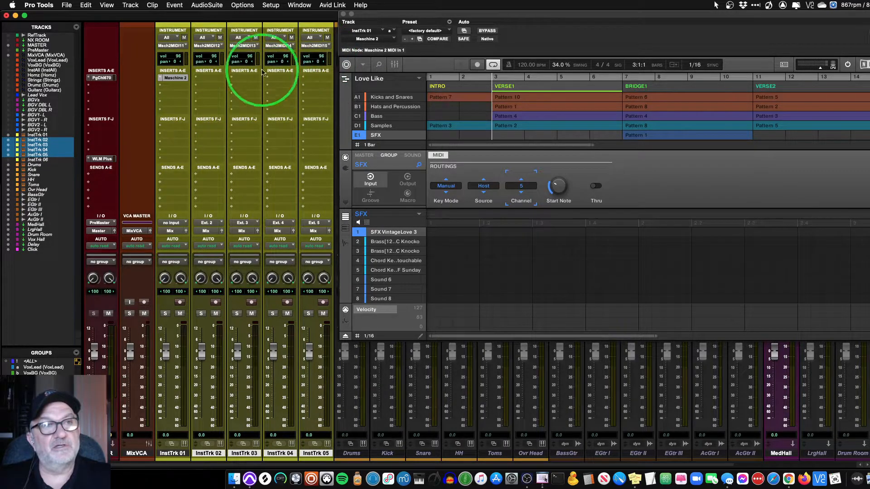
click(244, 45)
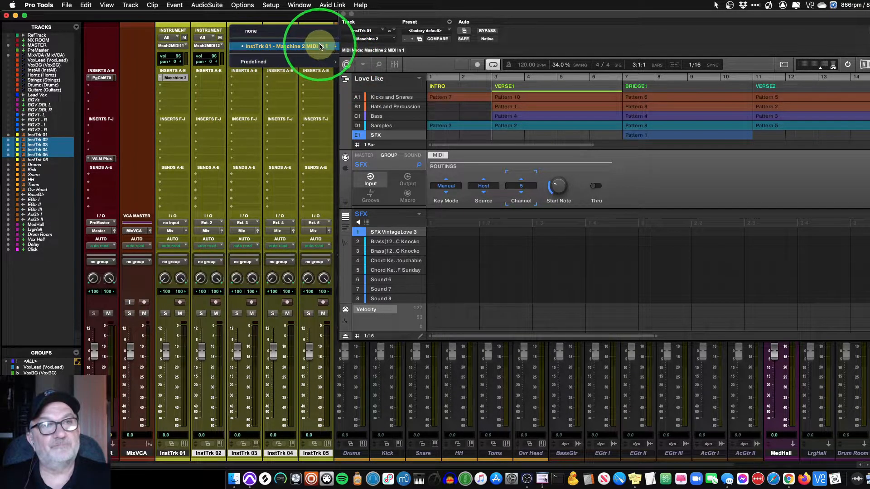
mouse_move(335, 46)
click(361, 64)
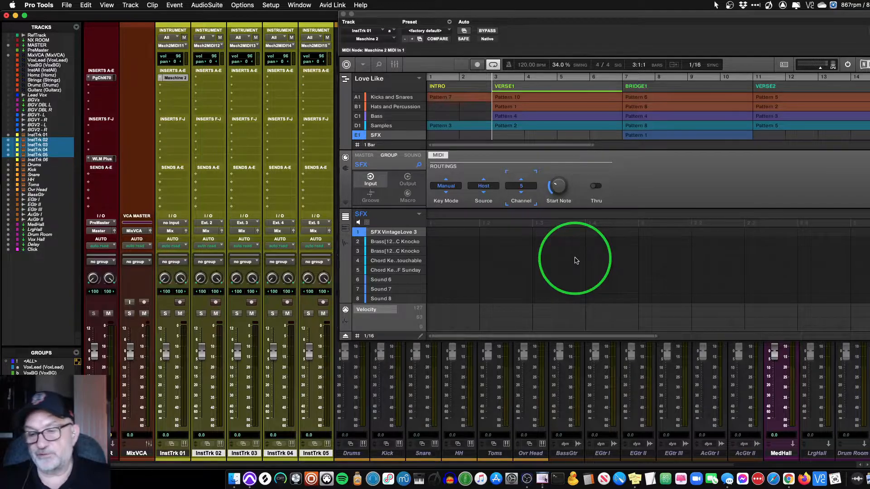
- In the Edit window, place the Verse1 MIDI of Kicks and Snares Pattern 10 on InstTrk 01 and Hats and Percussion Pattern 1 on InstTrk 02 at bar 3
key(super+equal)
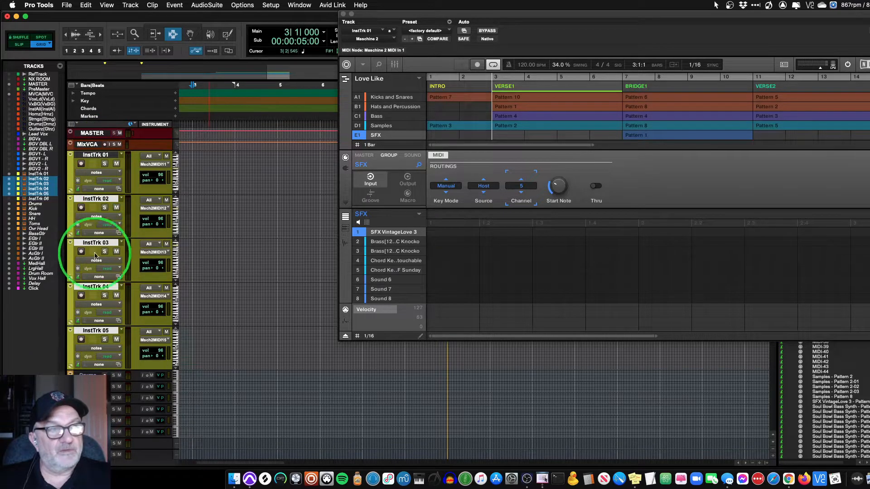
click(101, 156)
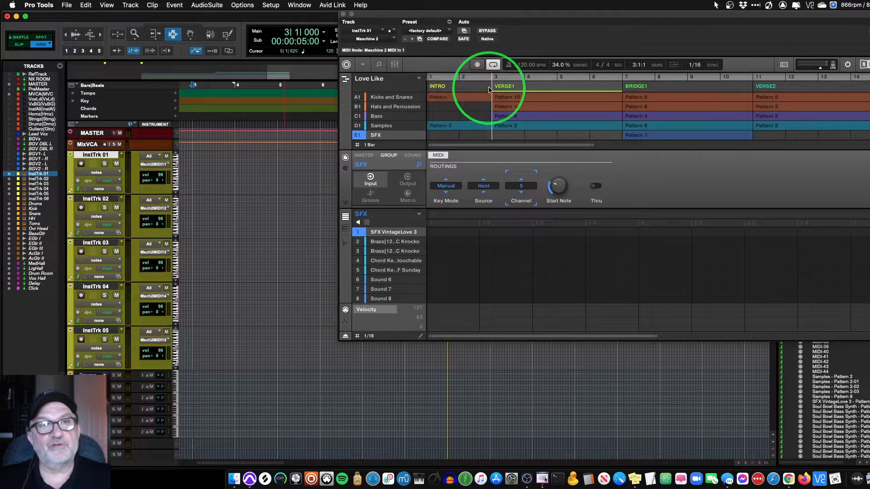
click(510, 98)
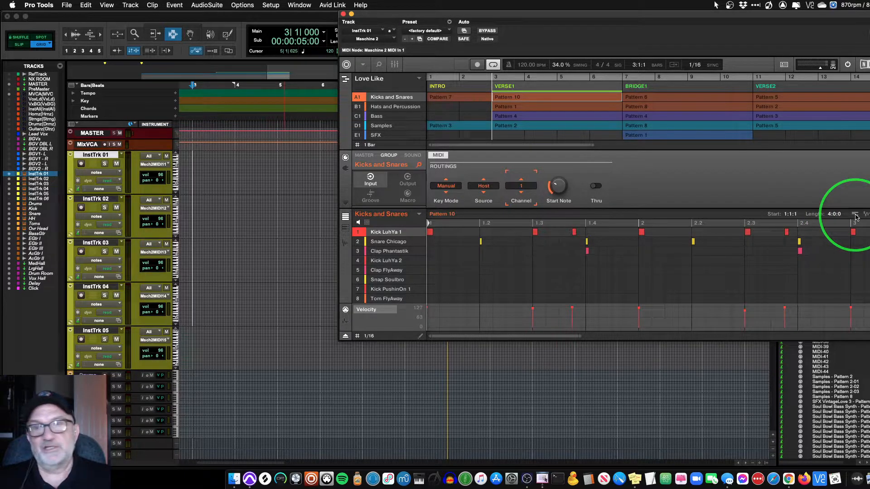
drag(855, 217, 191, 171)
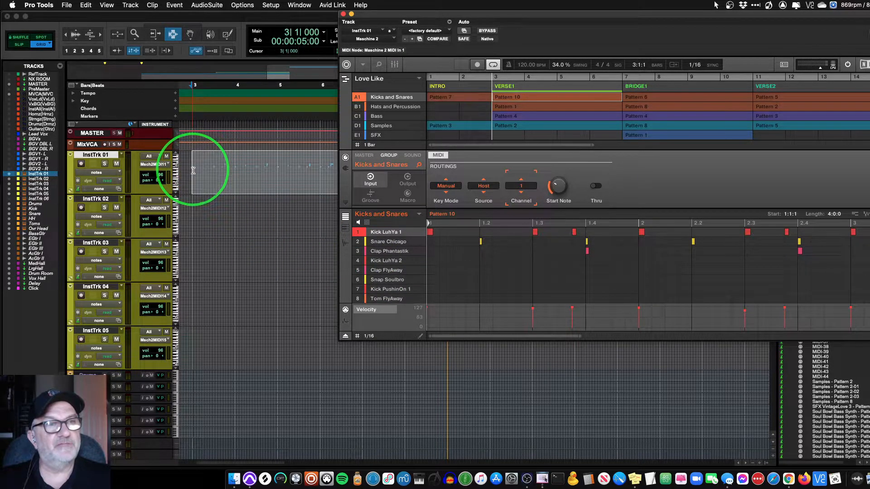
click(502, 106)
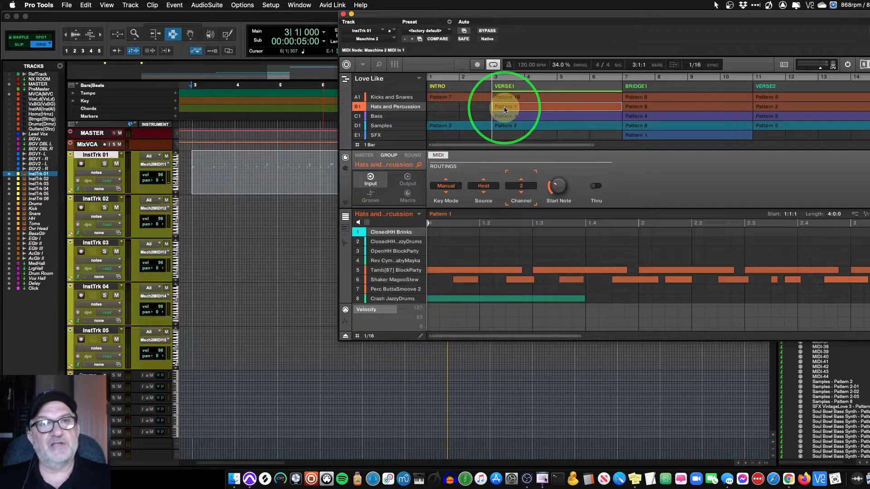
drag(854, 216, 193, 215)
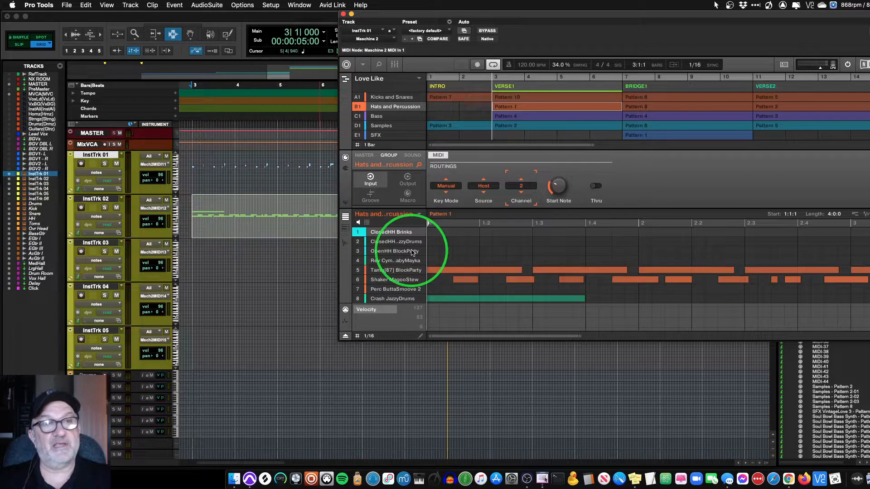
- Show the Bass group's Verse1 Pattern 4 in keyboard view and place its MIDI on InstTrk 03 at bar 3
click(562, 116)
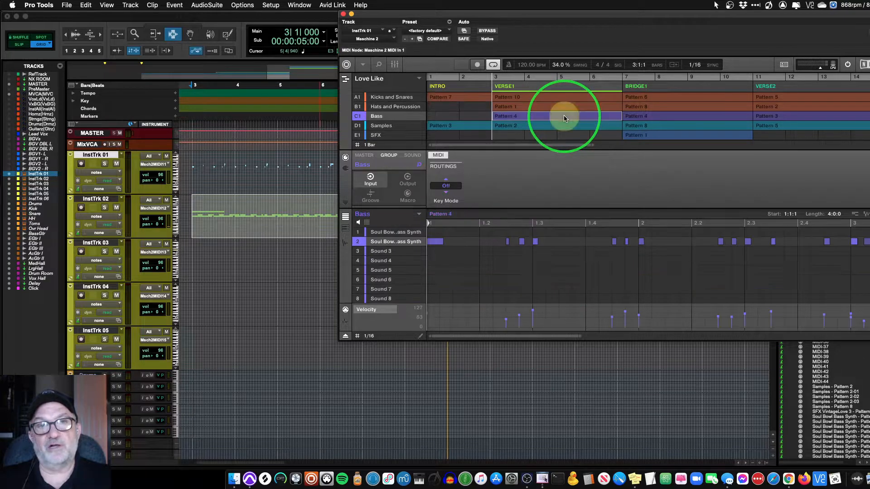
drag(857, 218, 549, 249)
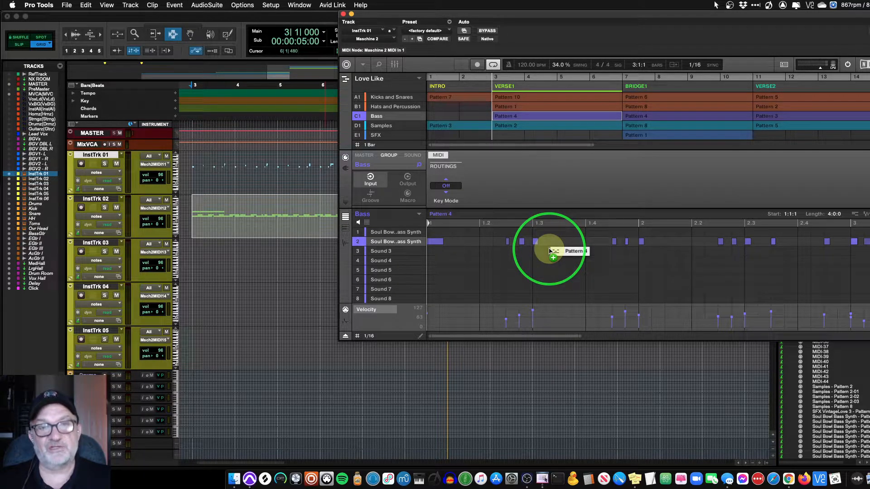
drag(549, 251, 508, 208)
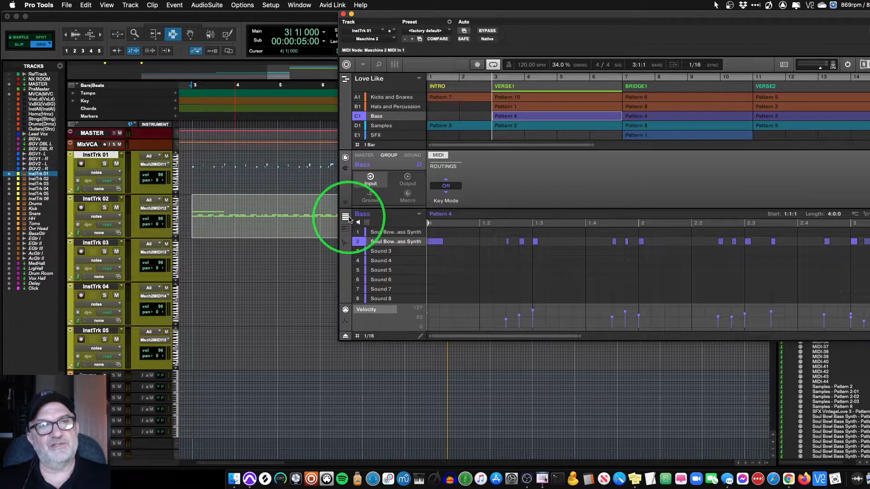
click(346, 219)
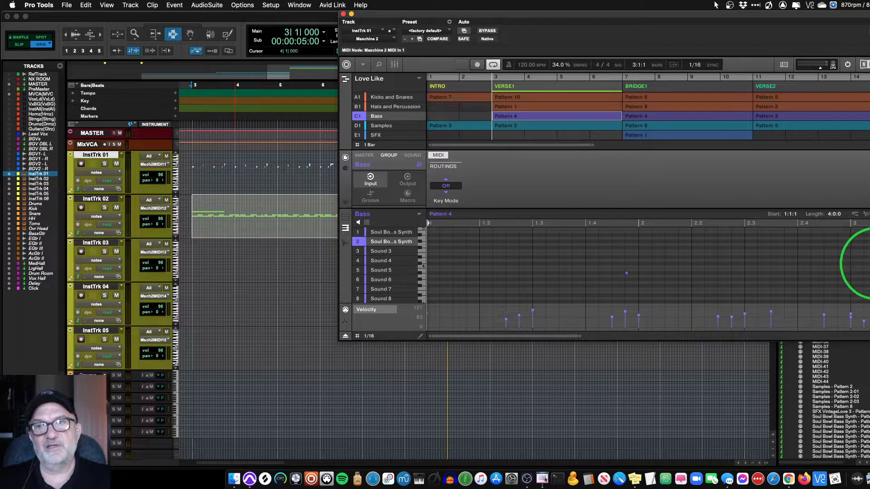
scroll(863, 265, down, 5)
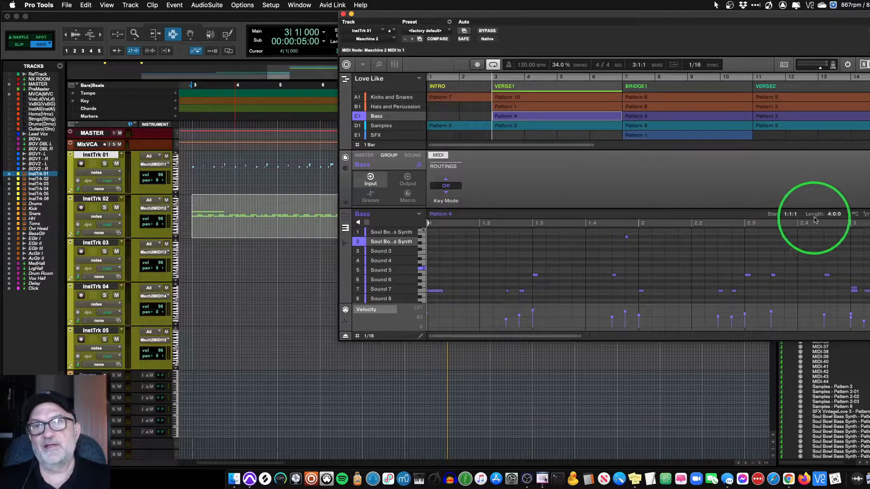
drag(859, 217, 193, 260)
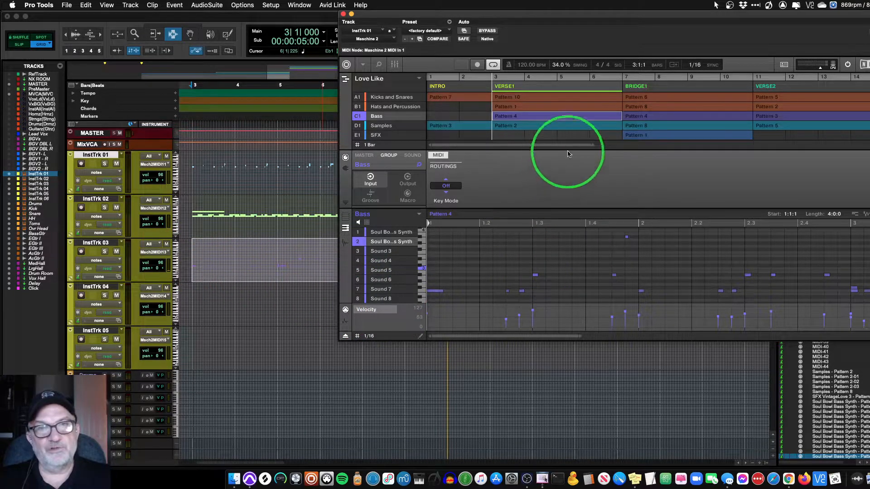
- Place the MIDI of the Samples group's Verse1 Pattern 2 on InstTrk 04 at bar 3, and reselect Kicks and Snares Pattern 10
click(583, 127)
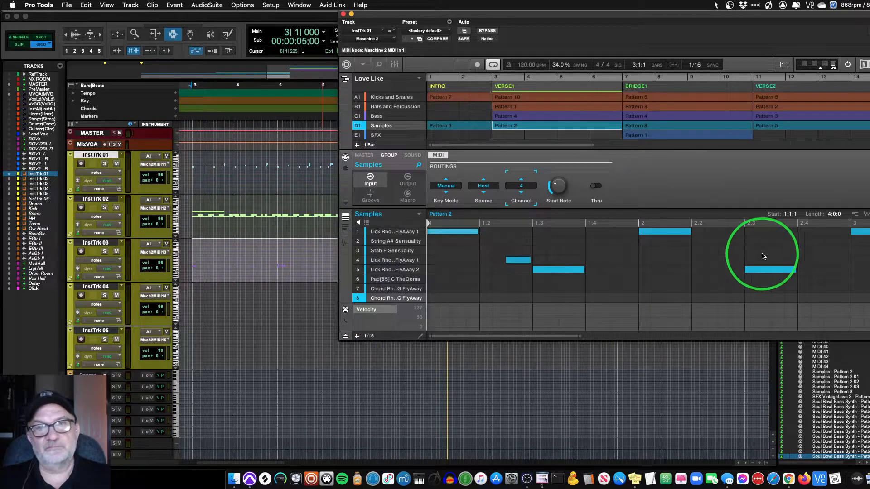
drag(856, 217, 196, 307)
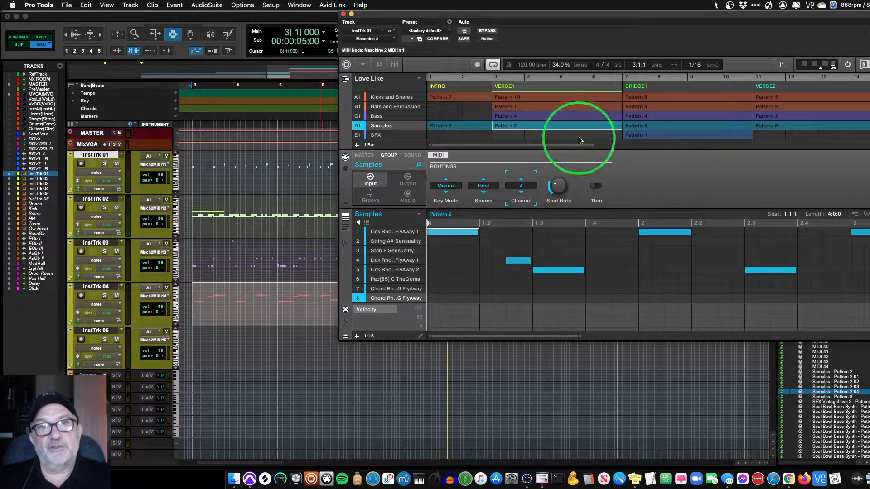
click(534, 100)
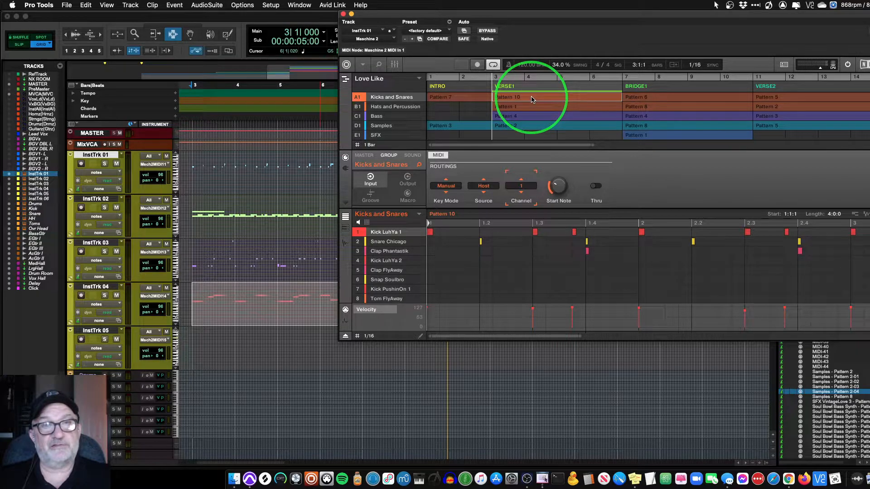
right_click(533, 100)
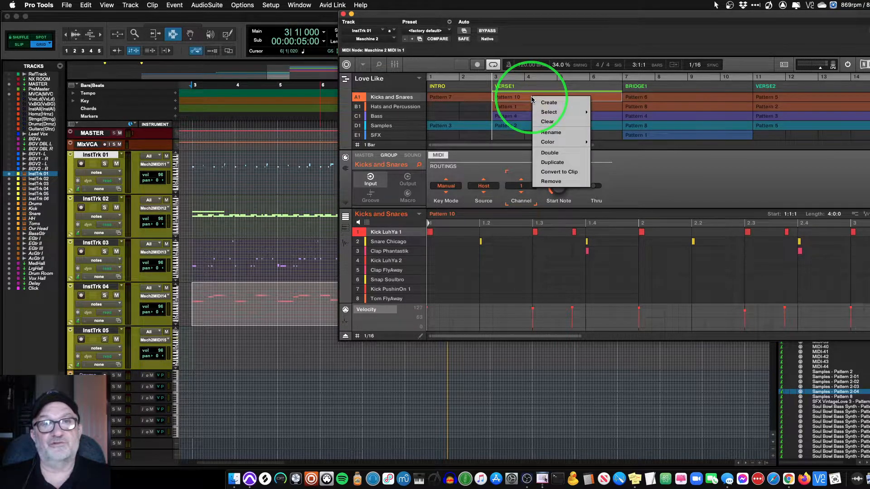
mouse_move(560, 146)
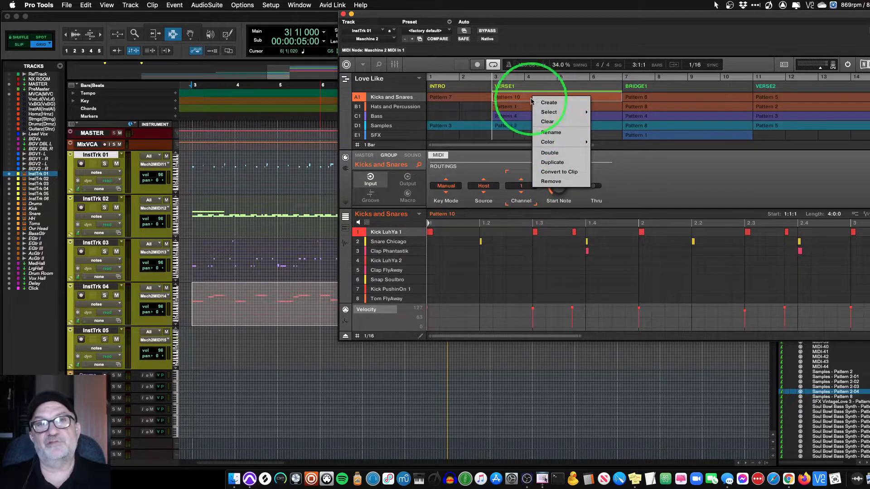
click(647, 171)
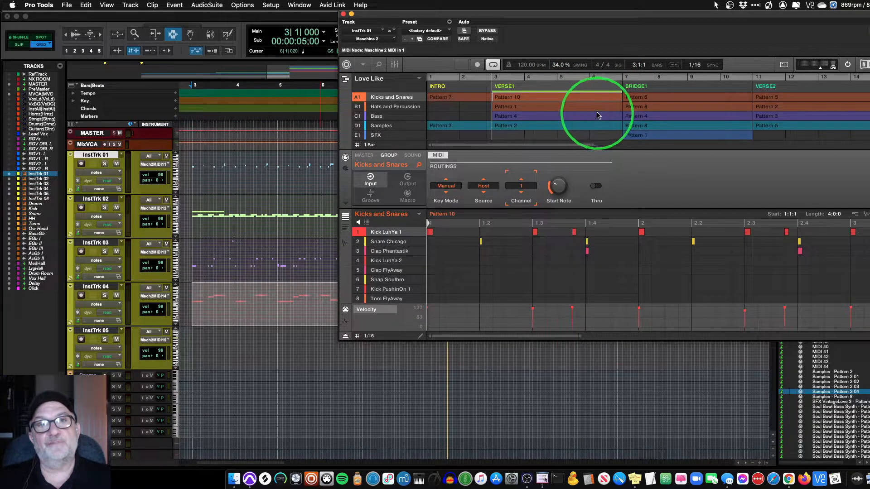
- Remove the Verse1 patterns of the Kicks and Snares, Hats and Percussion, and Bass groups from the Maschine arrangement
key(Delete)
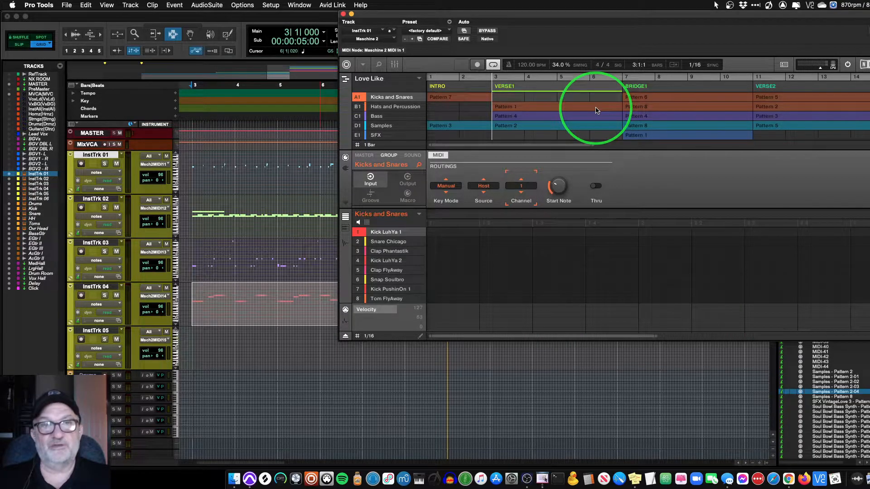
click(584, 107)
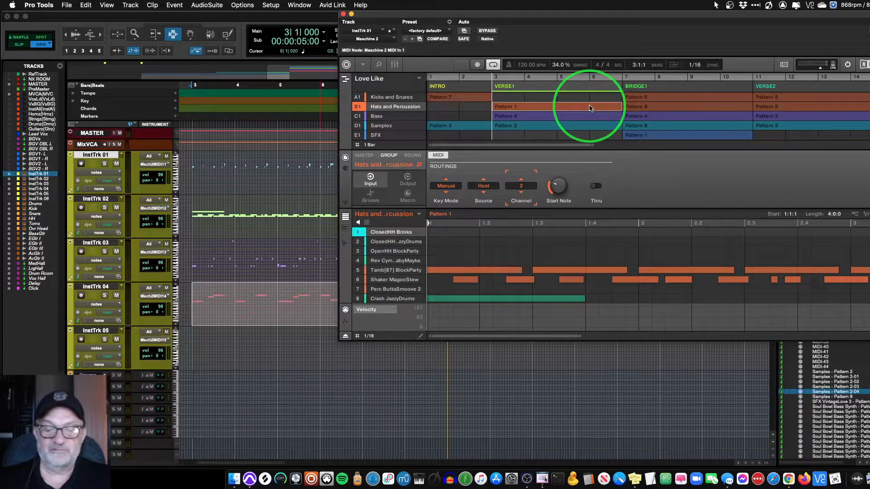
key(Delete)
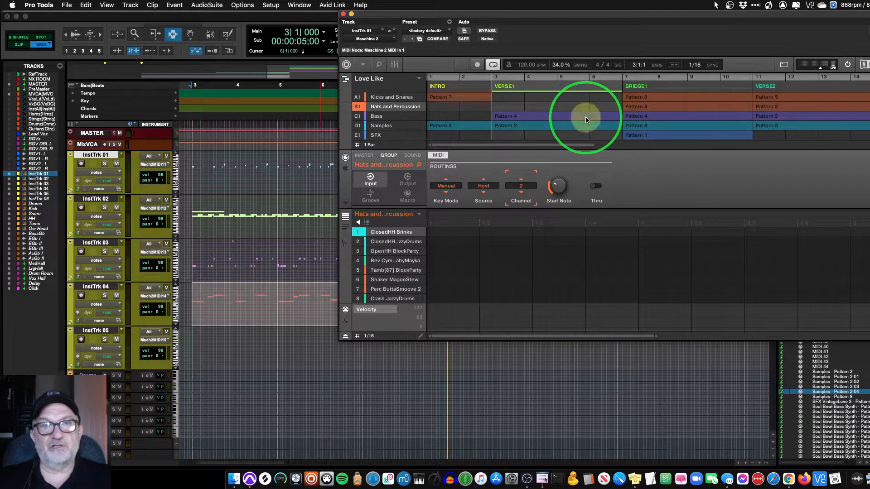
click(585, 118)
key(Delete)
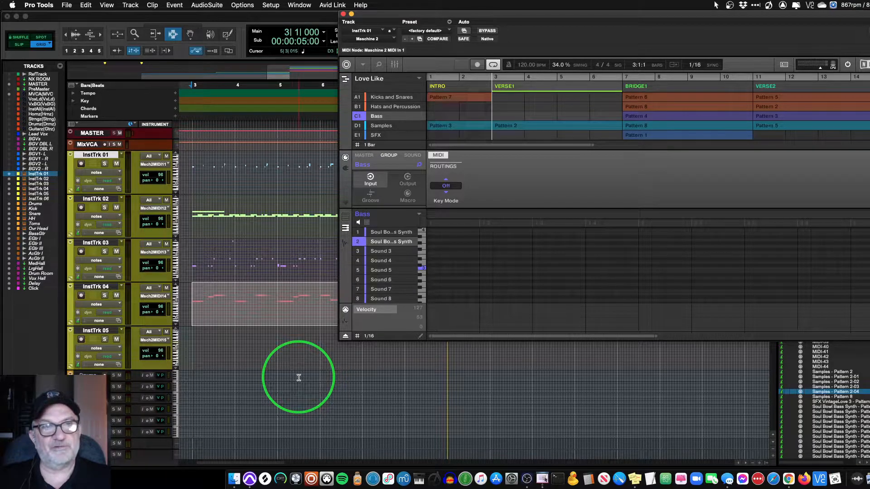
- Play the session from bar 3 to hear the InstTrk MIDI driving the Maschine groups
click(282, 355)
key(space)
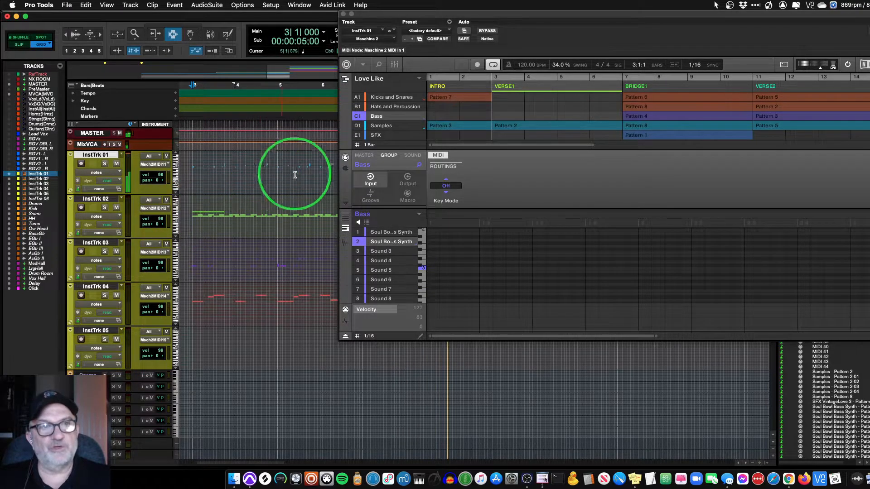
mouse_move(418, 23)
mouse_down()
mouse_move(571, 84)
mouse_move(465, 77)
mouse_move(346, 45)
mouse_move(334, 55)
mouse_move(417, 35)
mouse_move(421, 22)
mouse_up()
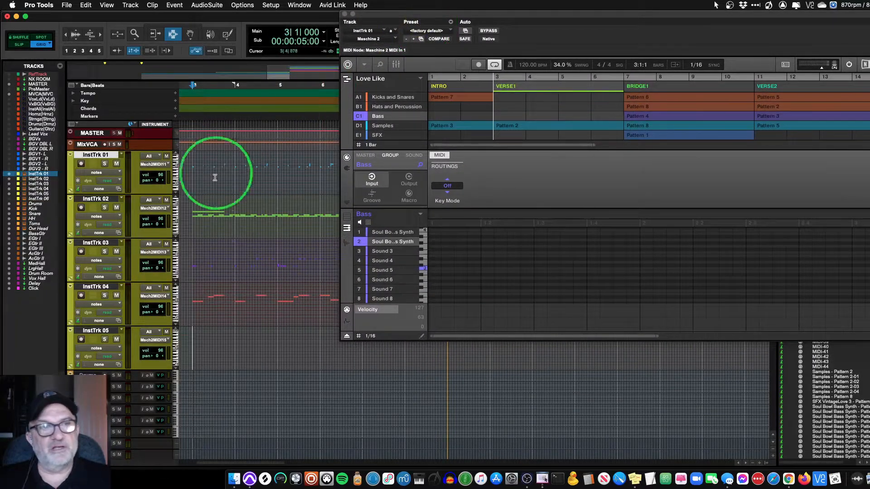
- Mute the MIDI of InstTrk 01 through 05 and play from bar 3 to hear Maschine without it
click(167, 157)
click(167, 201)
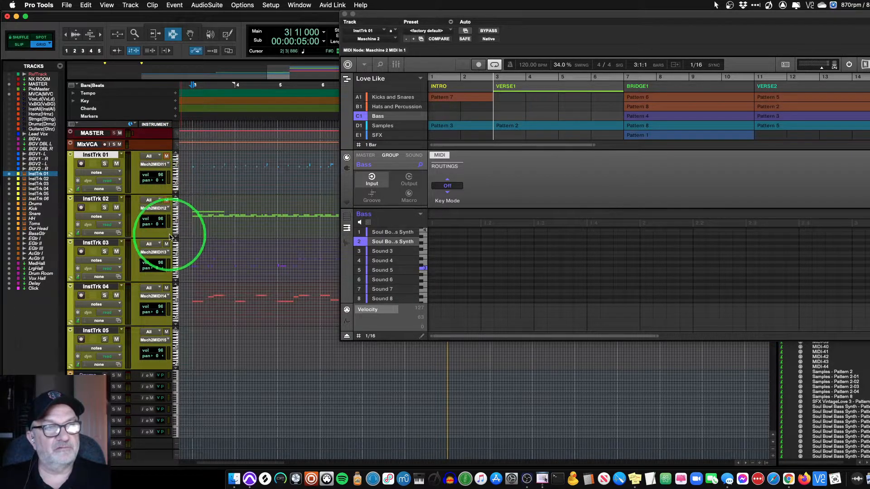
click(167, 244)
click(167, 289)
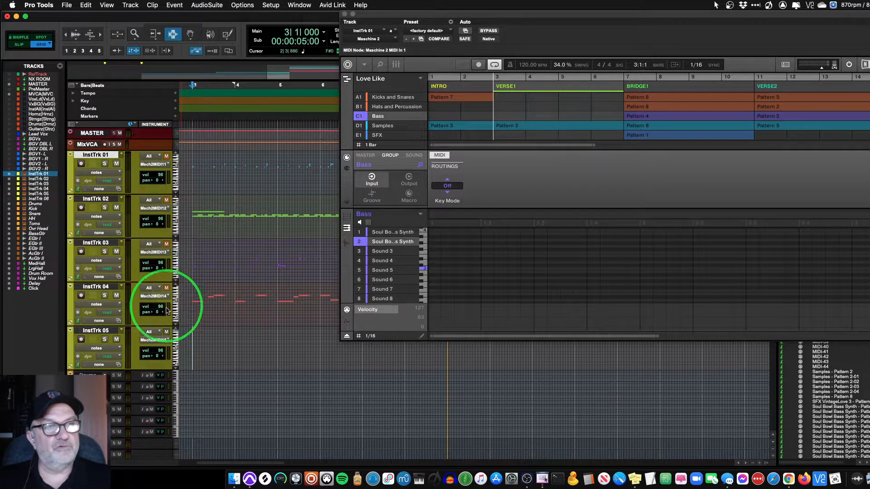
click(167, 334)
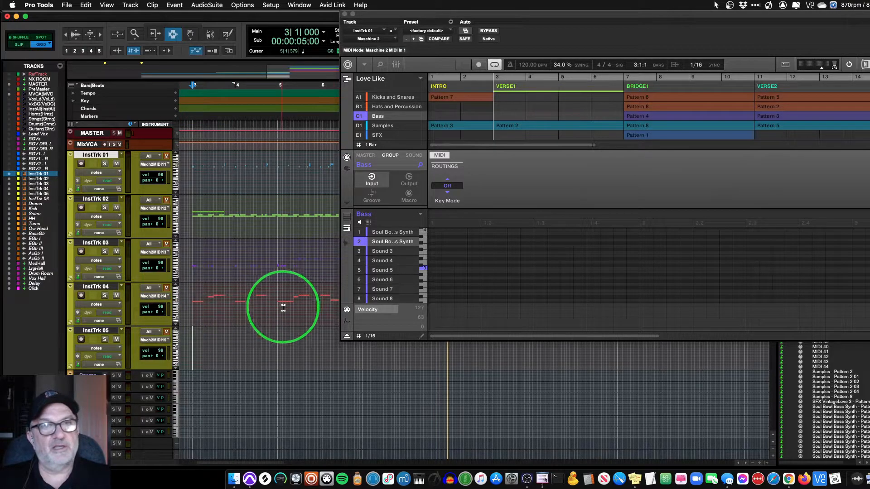
key(space)
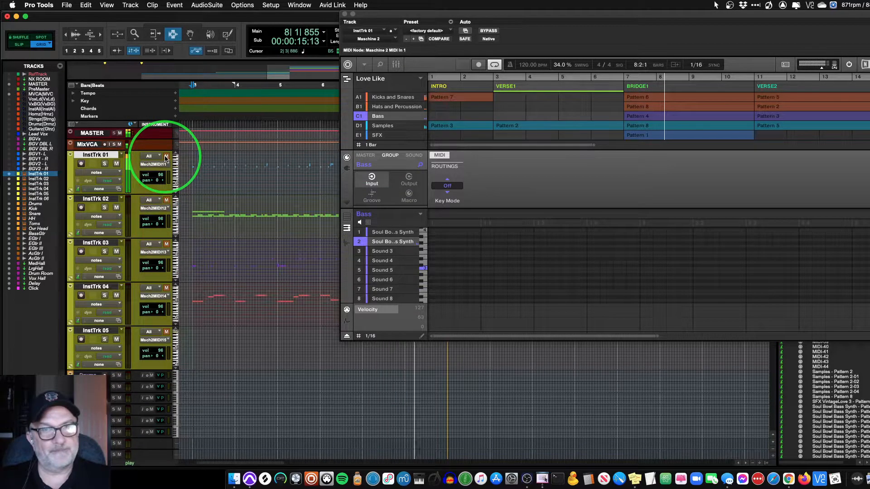
key(space)
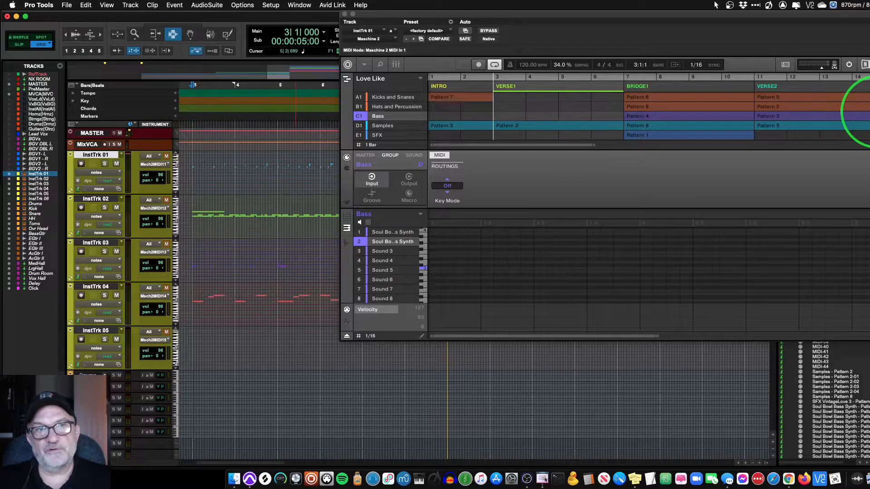
- Assign Pattern 1 to the SFX group's Verse1 slot and remove the Samples group's Pattern 2 from Verse1
click(511, 127)
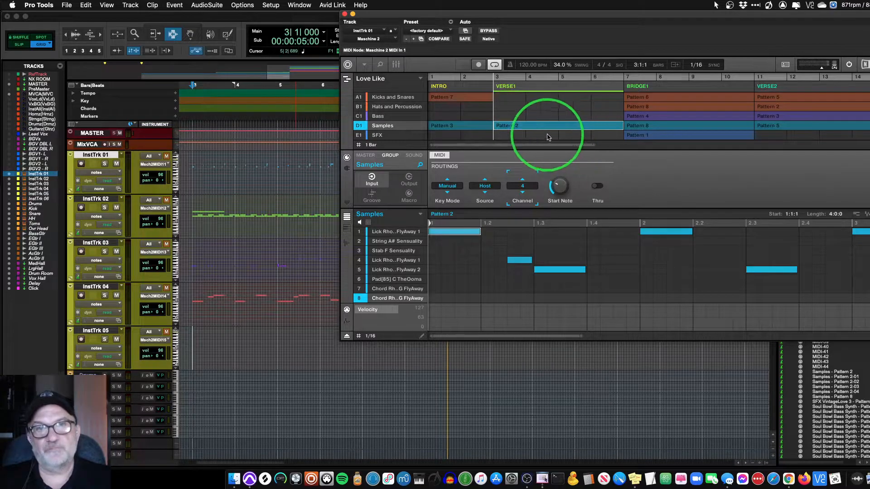
click(513, 138)
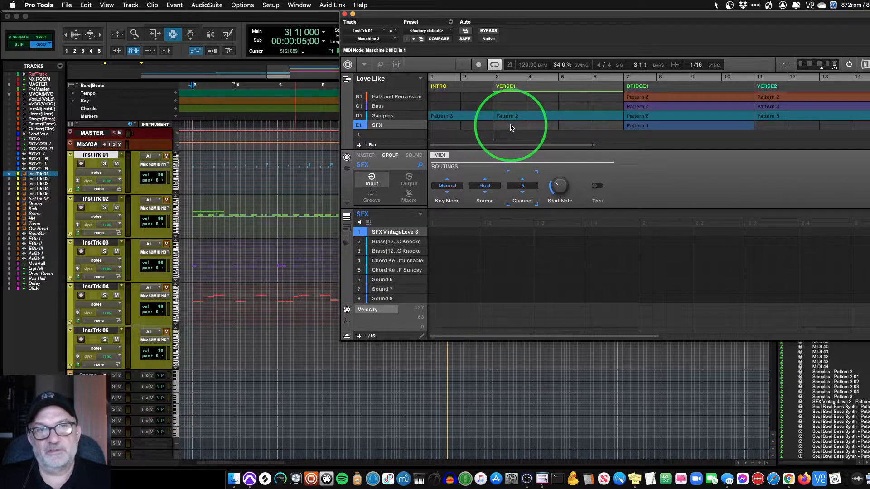
click(511, 127)
mouse_move(537, 142)
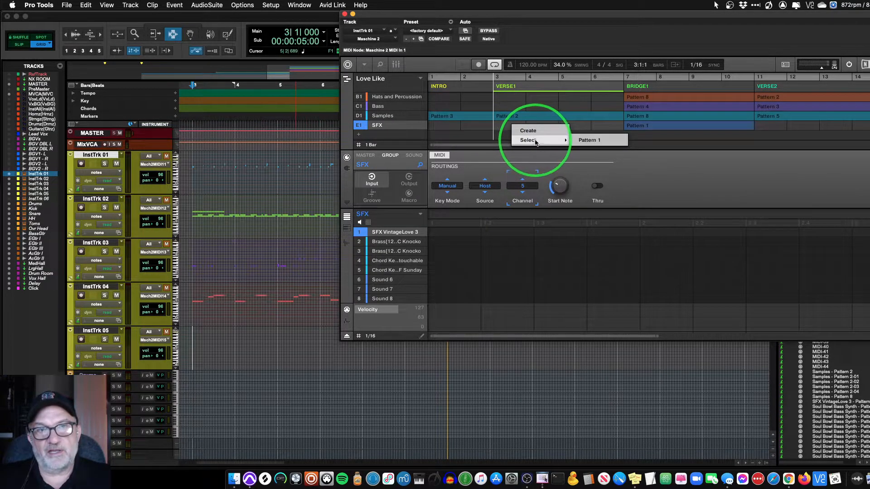
click(591, 141)
click(541, 118)
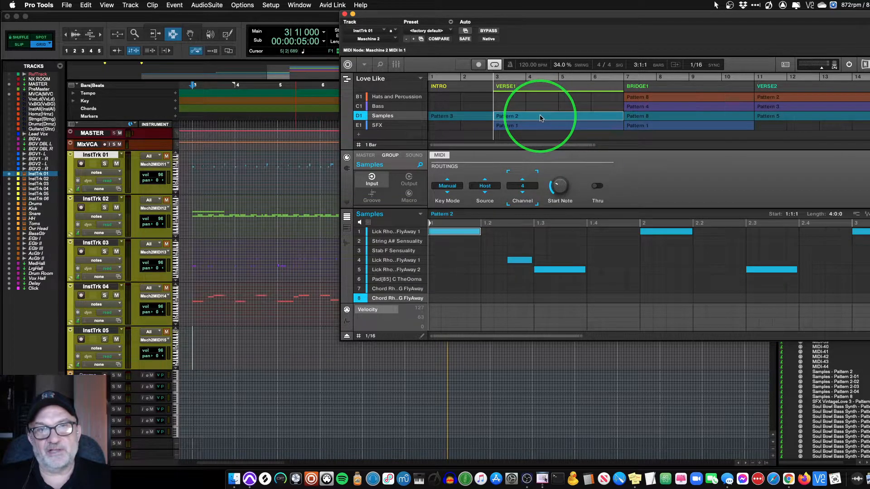
key(BackSpace)
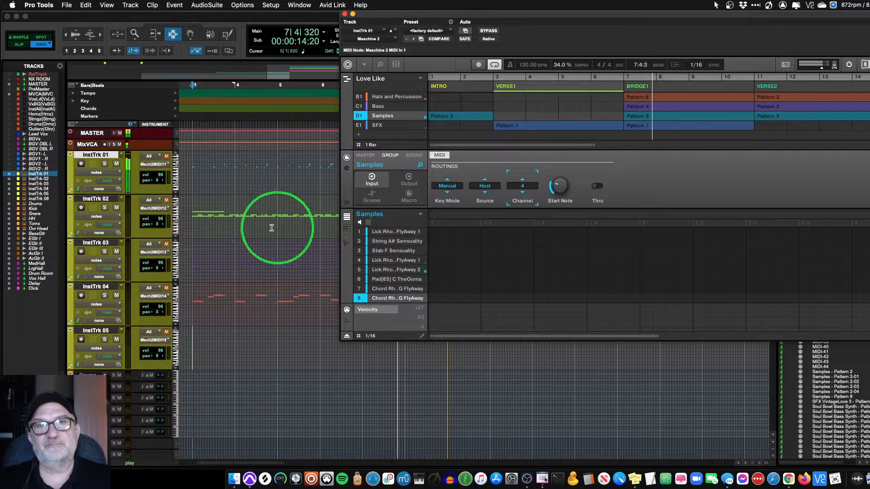
- Stop playback, unmute the MIDI of InstTrk 01 through 05, and play from bar 3 again
key(space)
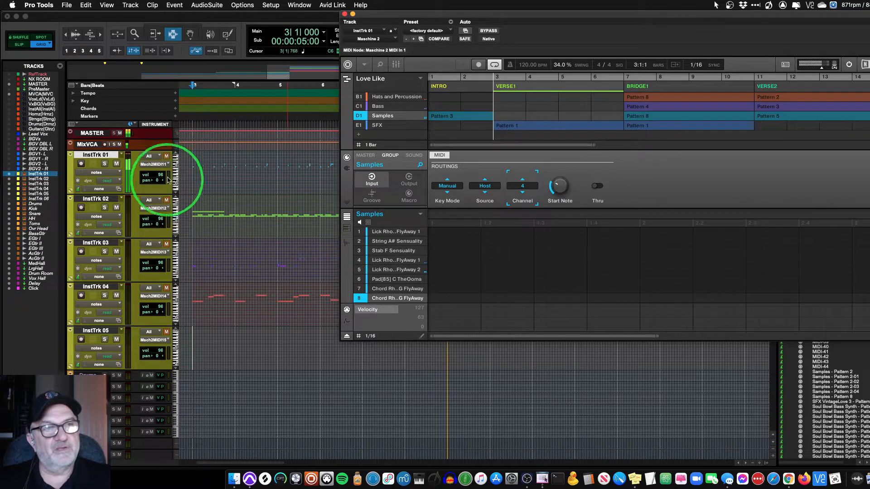
click(167, 156)
click(166, 200)
click(166, 244)
click(166, 287)
click(165, 333)
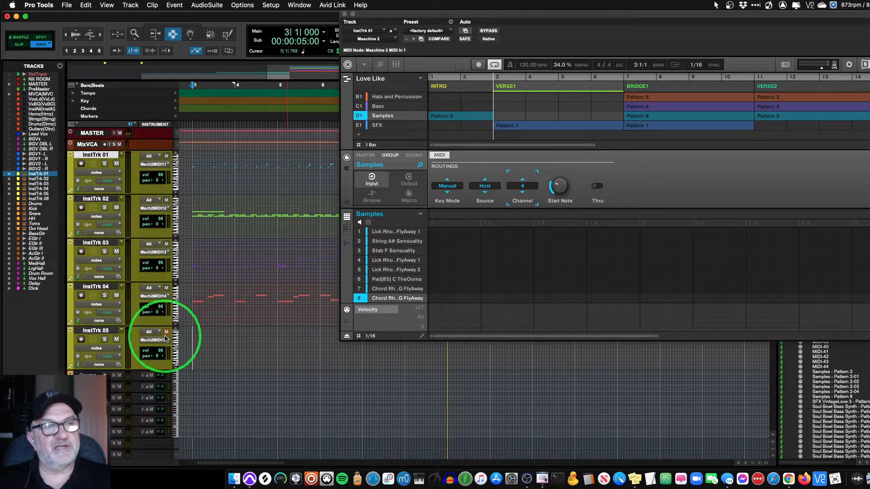
key(space)
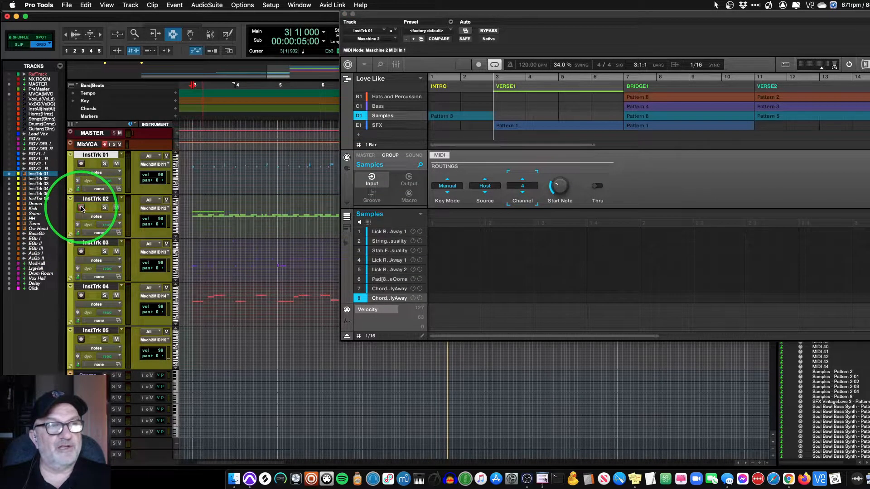
- Toggle record enable on InstTrk 03
click(81, 253)
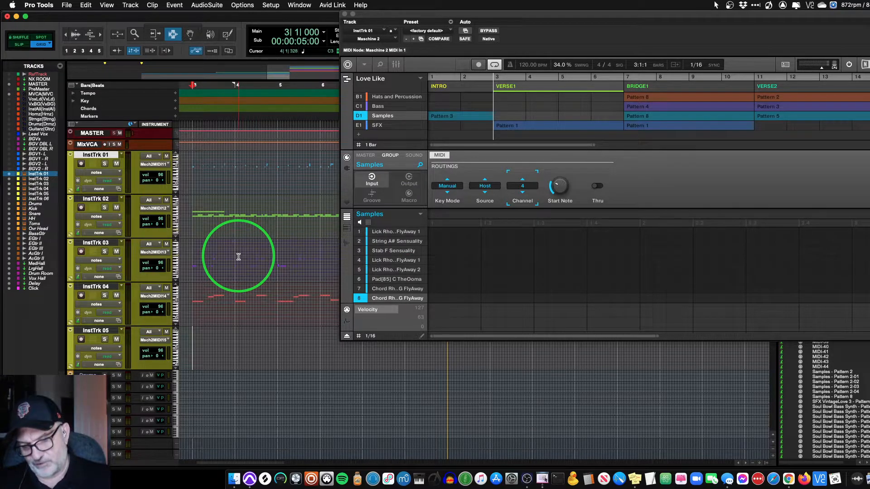
- Switch to the Mix window, show Maschine's mixer view, and look through the sound channels of its first four groups
key(super+equal)
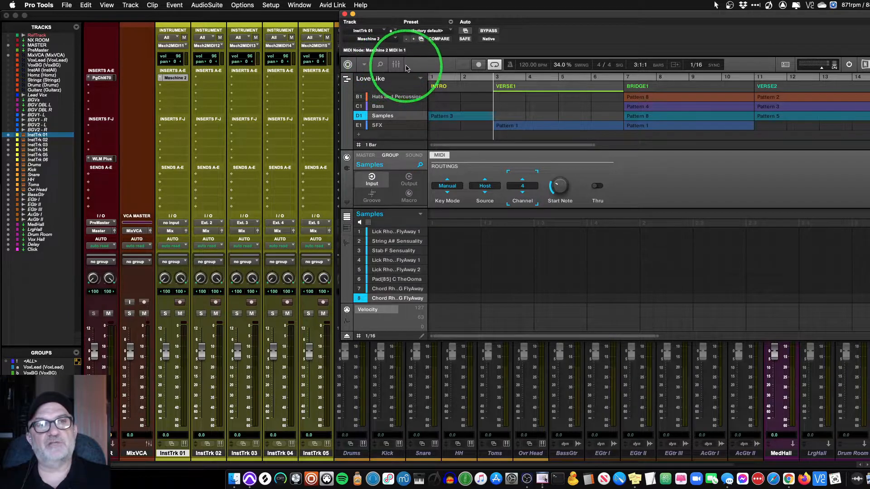
click(396, 66)
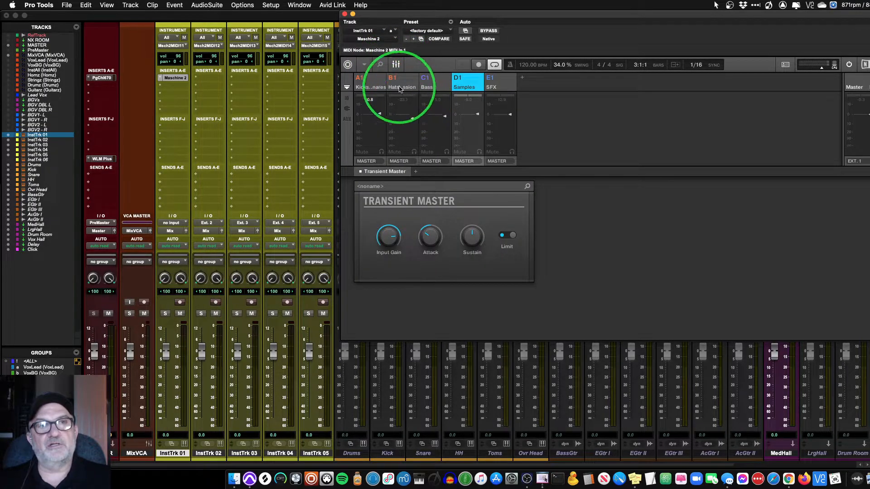
click(366, 80)
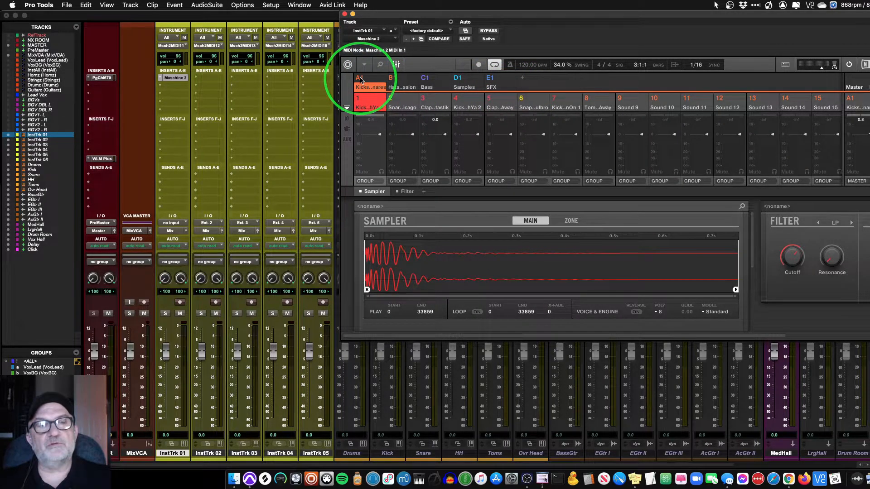
click(391, 81)
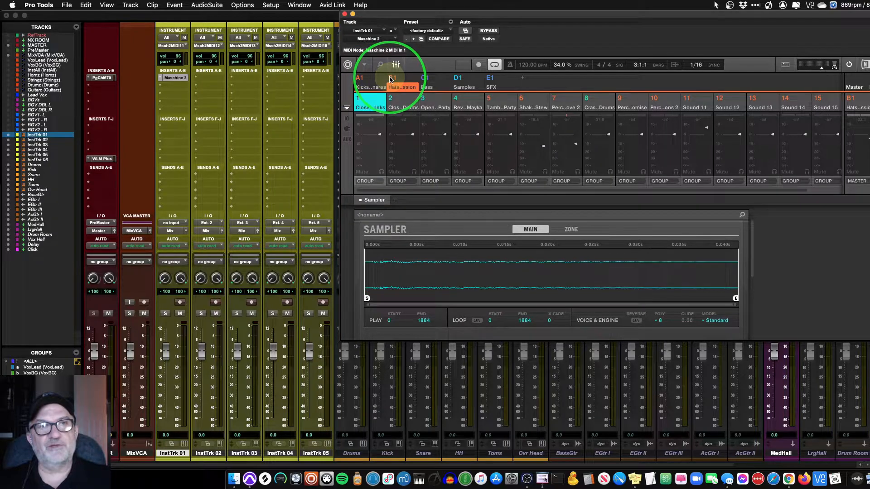
click(428, 81)
click(458, 83)
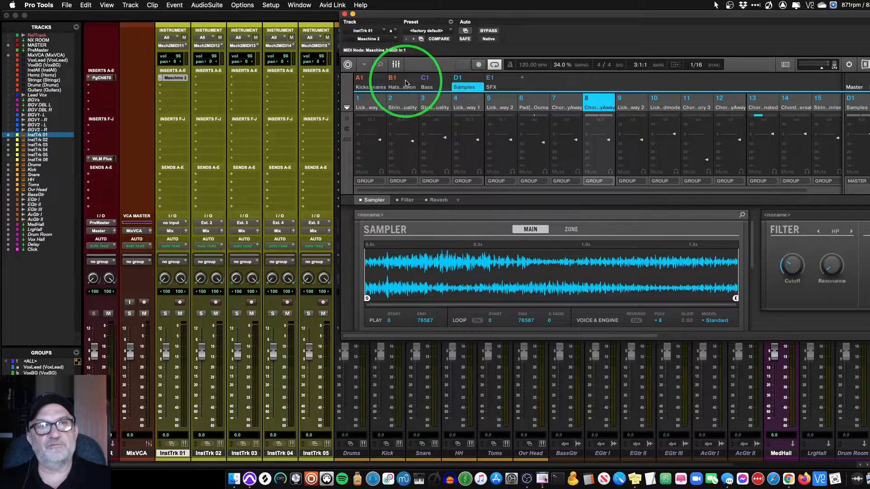
- Examine the sampler and effects of the Kicks and Snares group's first three sounds, and return to the group-level channels
click(364, 81)
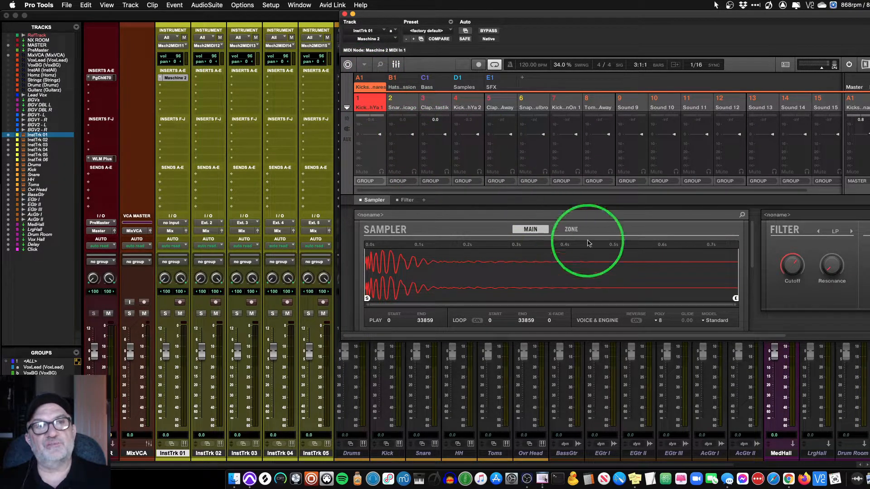
click(399, 103)
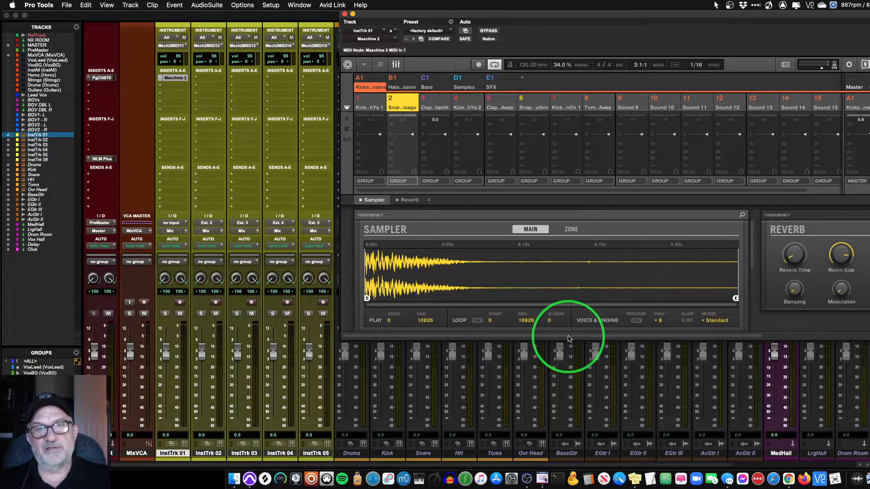
drag(566, 338, 525, 319)
click(369, 107)
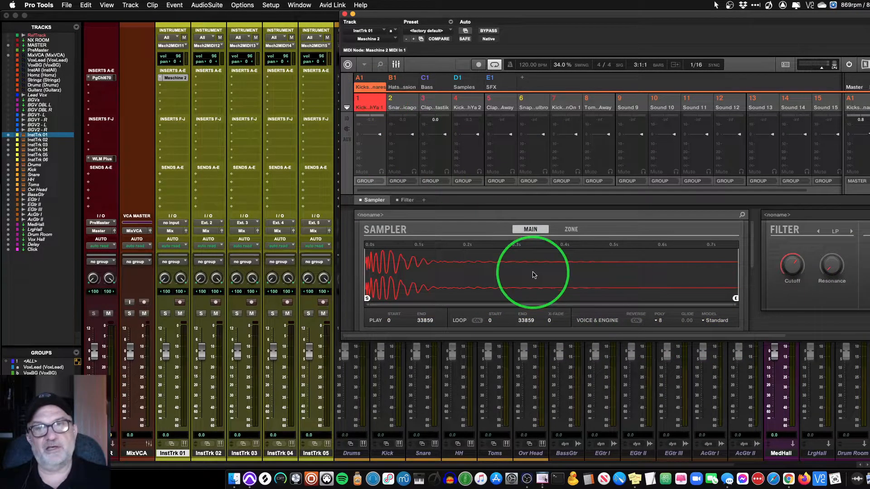
drag(537, 337, 648, 324)
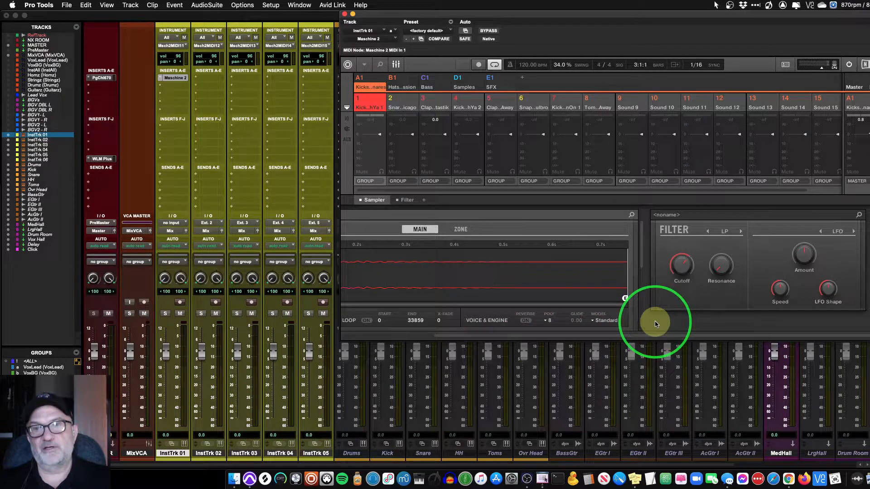
drag(637, 320, 517, 329)
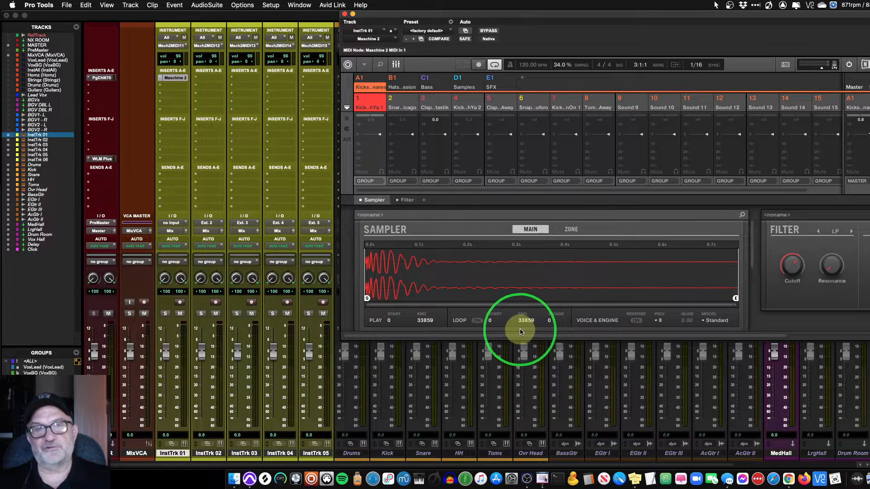
click(435, 106)
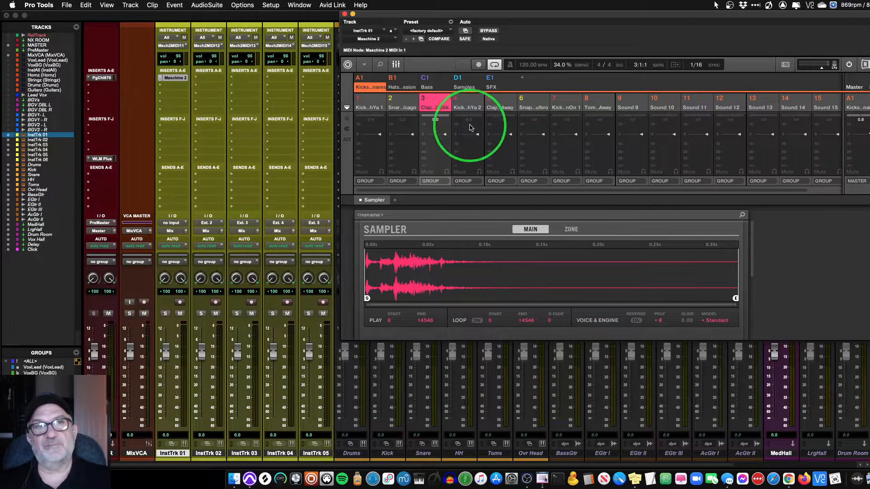
click(365, 81)
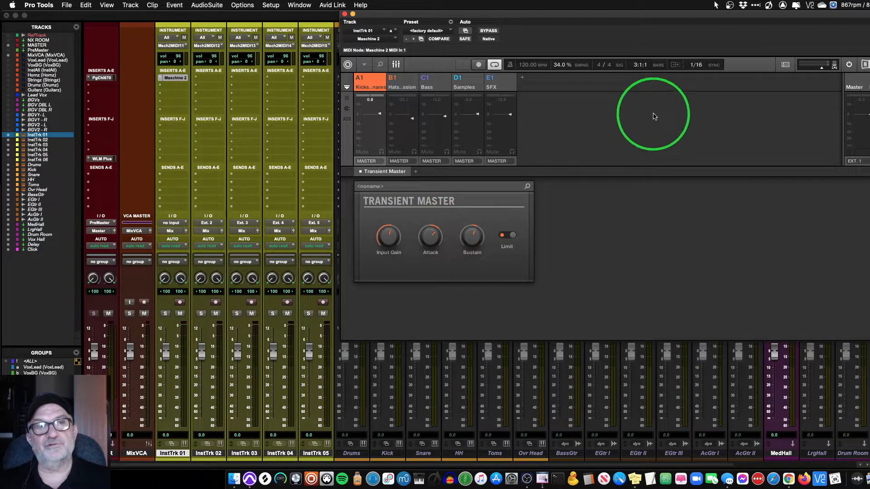
- Examine the group-level effects of groups B1 and C1 Bass, and return to A1 Kicks and Snares
click(400, 84)
click(432, 82)
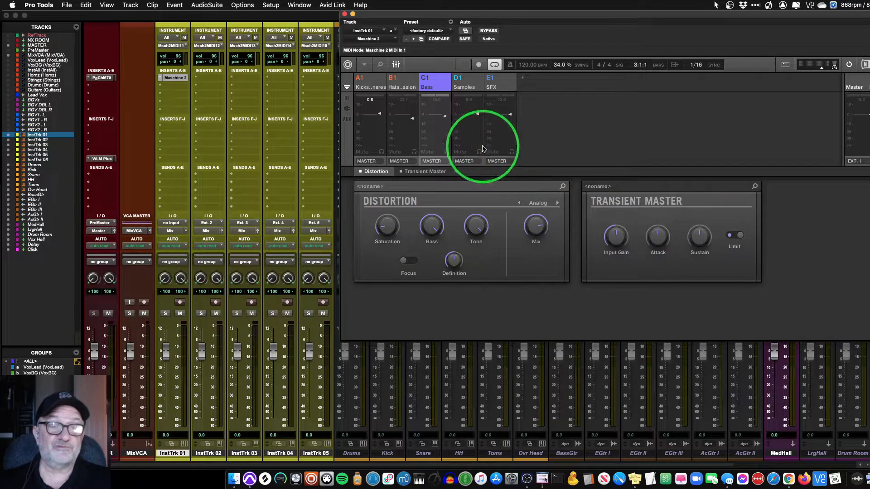
click(362, 80)
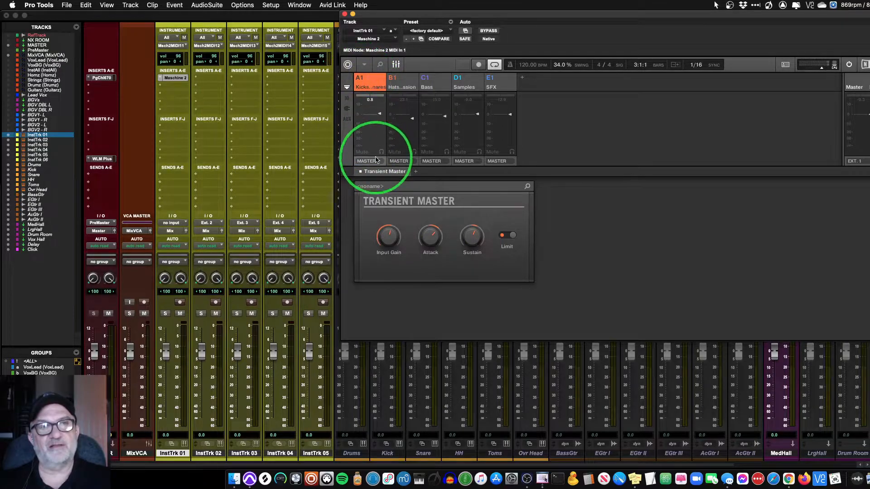
- Check the output routing options of the first sound in the Kicks and Snares group, and return to the group-level channels
click(367, 80)
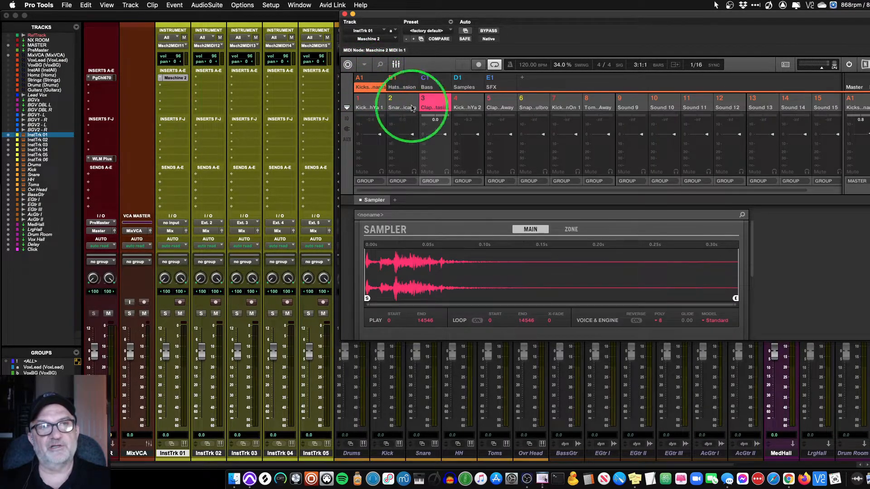
click(373, 182)
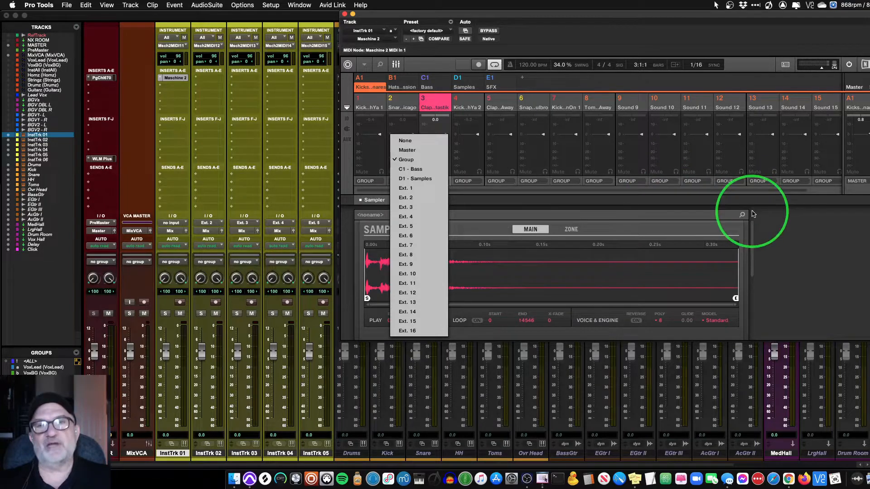
click(771, 241)
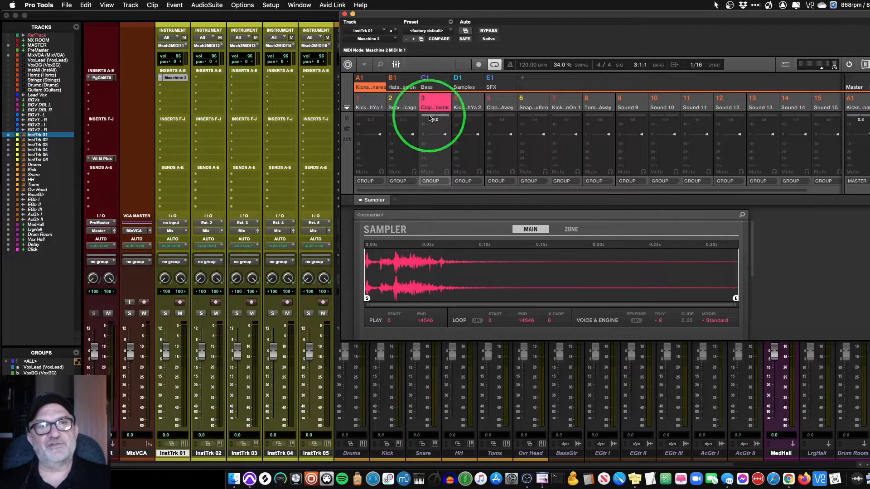
click(366, 78)
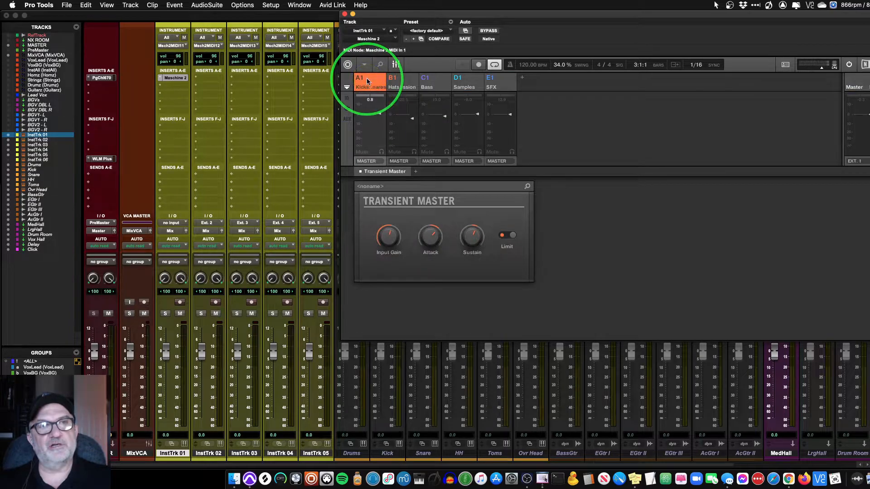
- Route the output of group A1 Kicks and Snares to Ext. 1 and of group B1 to Ext. 2
click(363, 163)
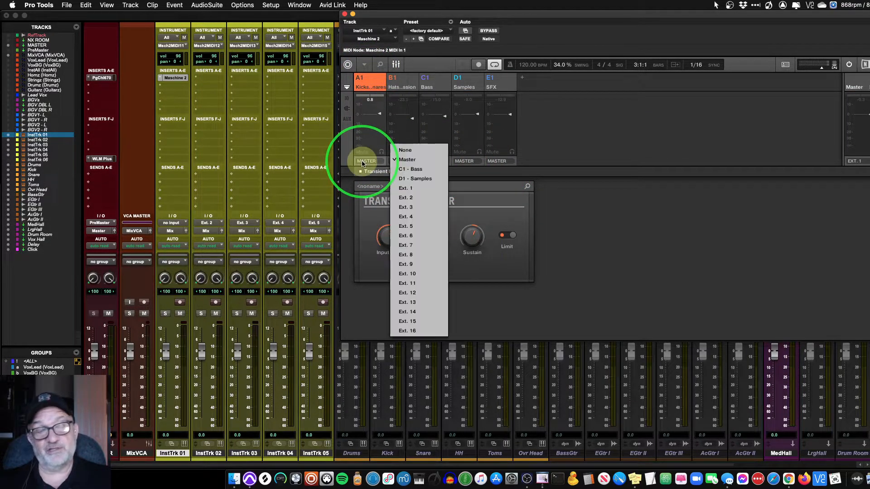
click(406, 189)
click(394, 82)
click(399, 161)
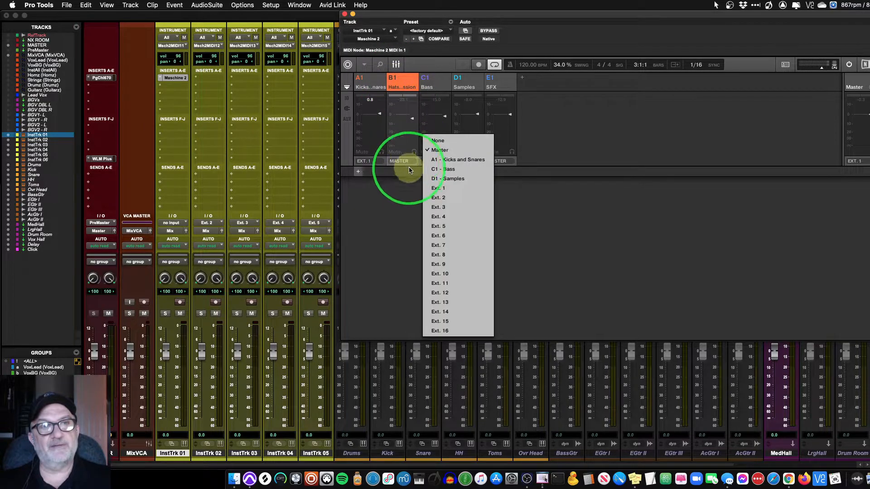
click(439, 200)
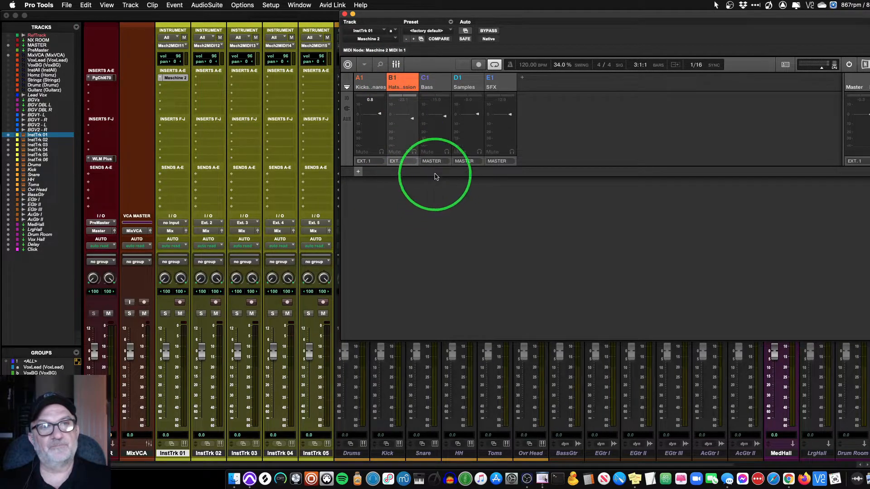
- Route the output of the Bass group to Ext. 3, Samples to Ext. 4, and SFX to Ext. 5
click(431, 161)
click(469, 207)
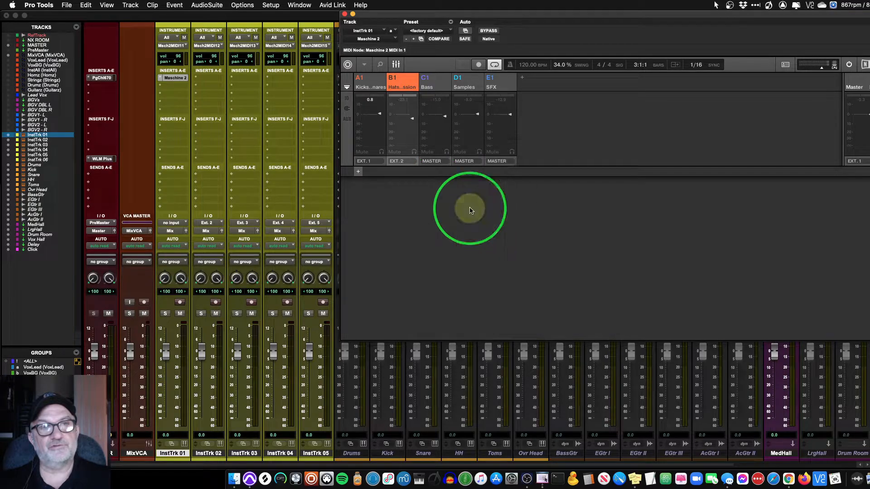
click(465, 161)
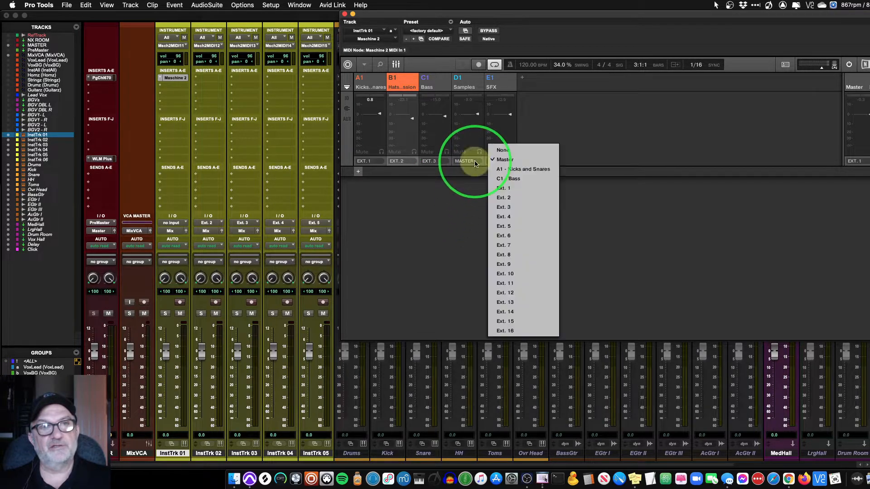
click(504, 216)
click(497, 161)
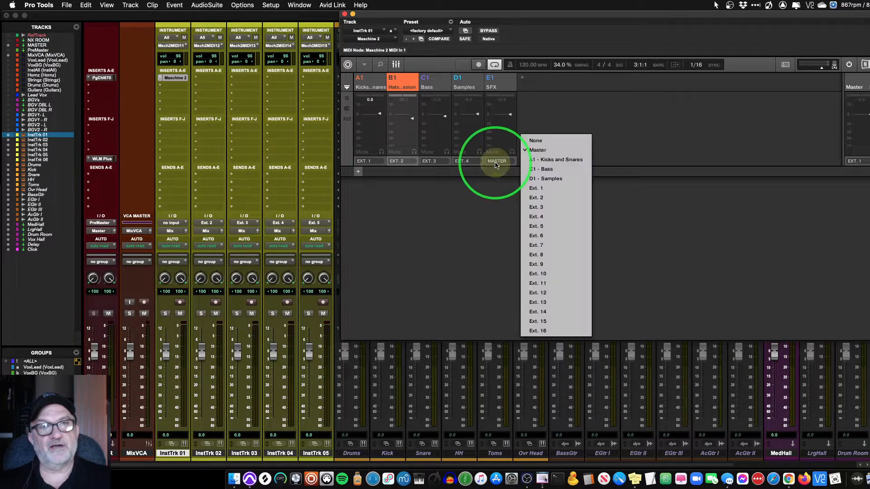
click(538, 226)
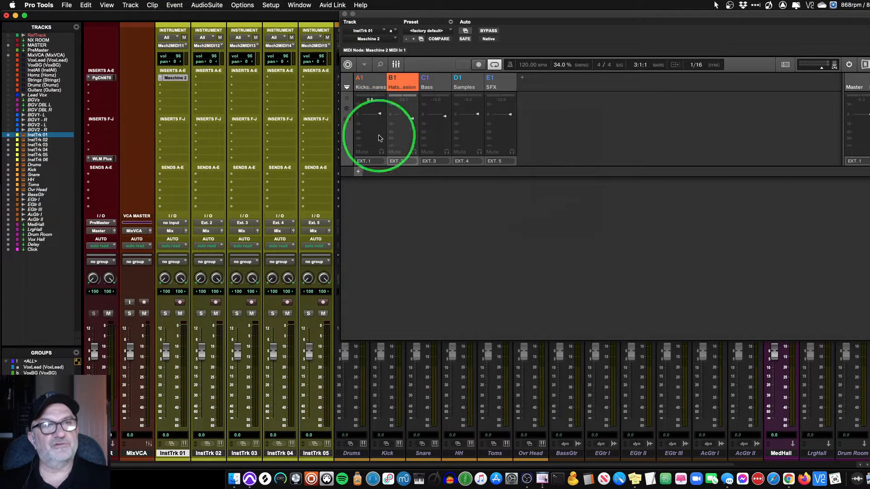
- Check the Maschine 2 plug-in outputs offered as input sources for InstTrk 02, leaving its input as it is
click(208, 224)
mouse_move(218, 238)
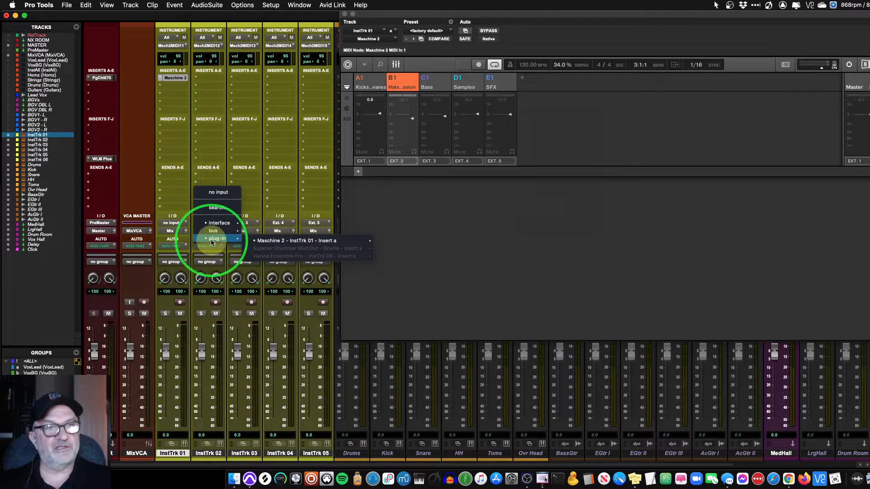
mouse_move(269, 240)
click(488, 267)
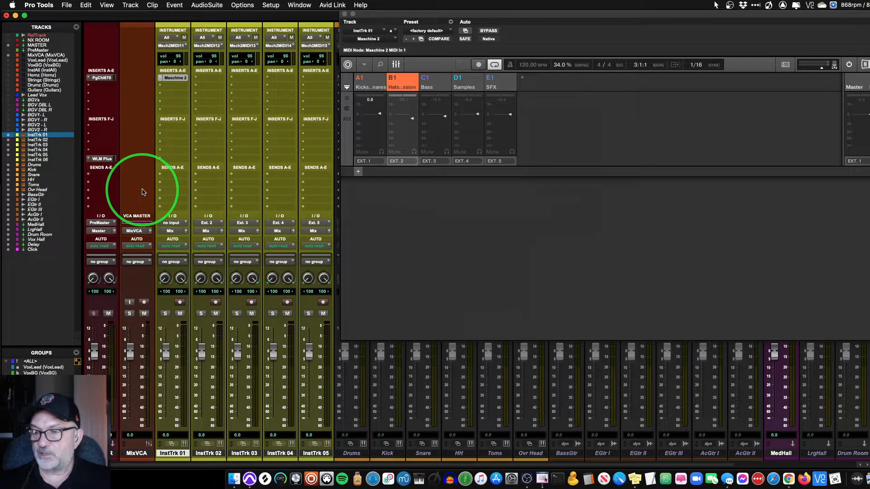
- Play the song and solo InstTrk 01 through 04 to audition the separate Maschine group outputs, and stop playback
key(space)
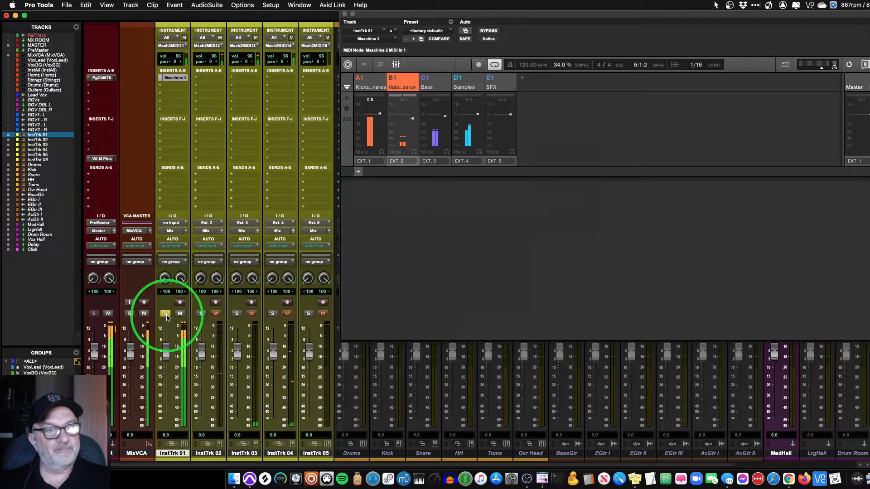
click(166, 315)
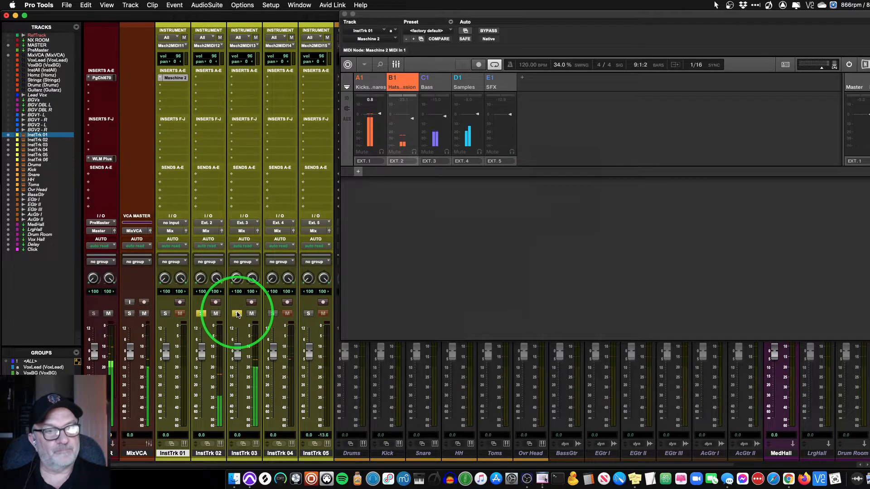
click(202, 314)
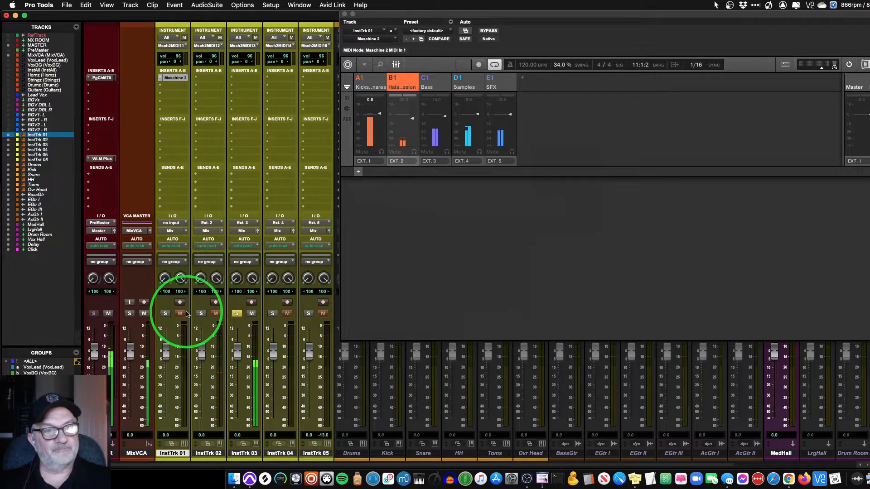
click(166, 314)
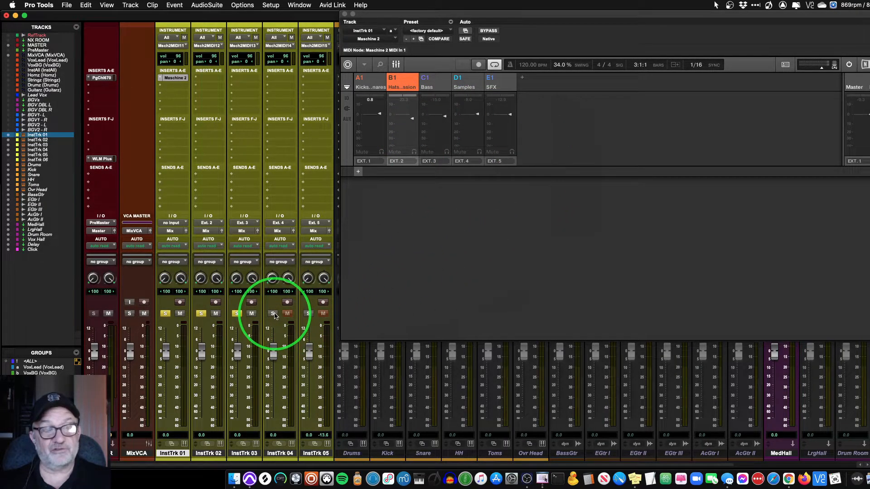
- Examine the individual sound channels of the Kicks and Snares group and the Bass group in Maschine's mixer
click(550, 137)
click(365, 88)
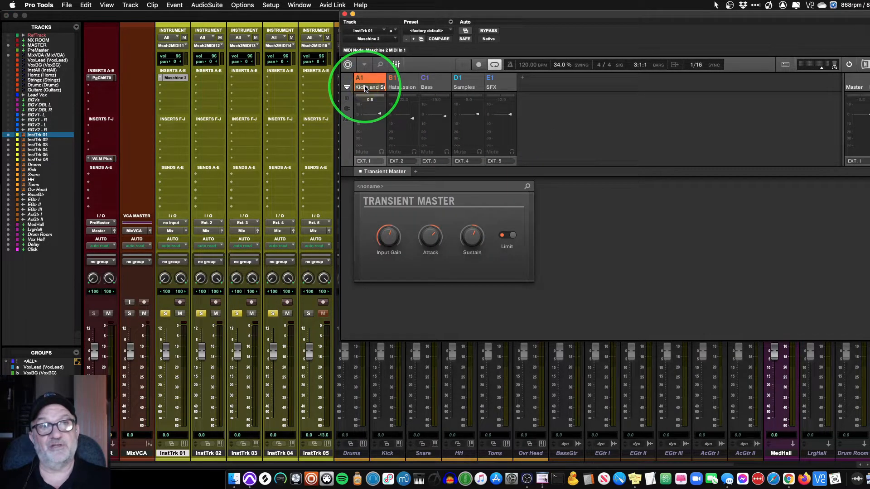
click(362, 76)
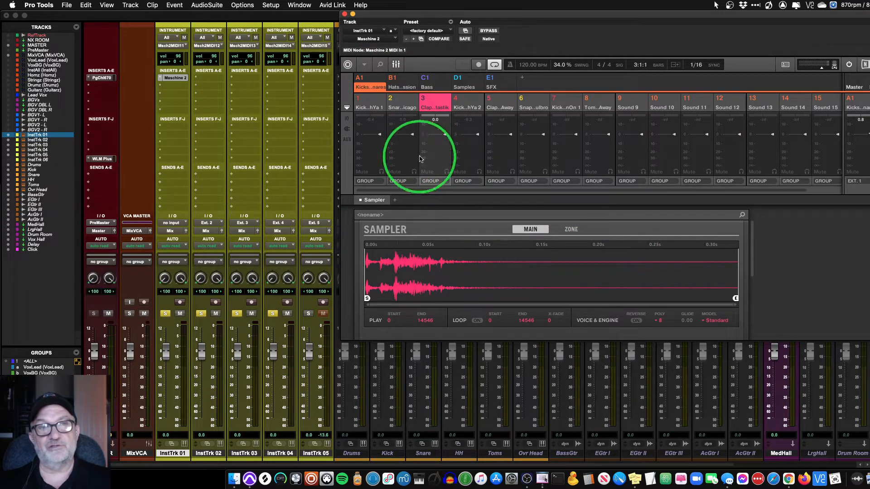
click(432, 87)
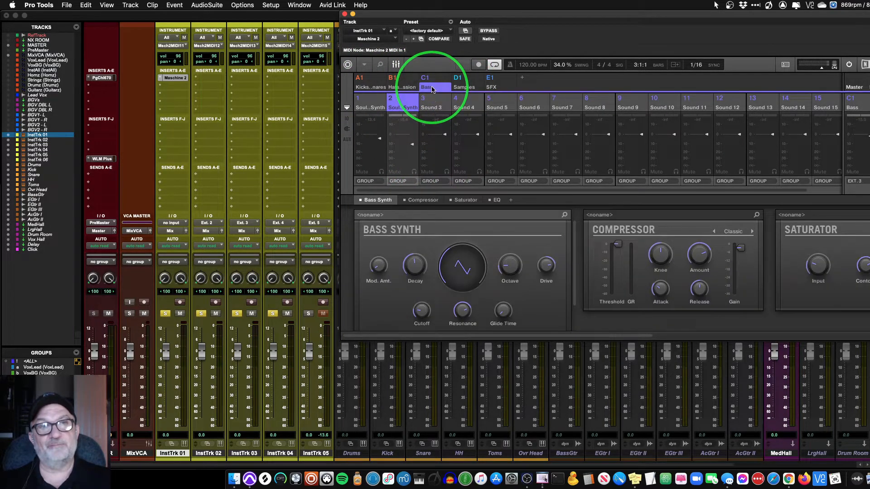